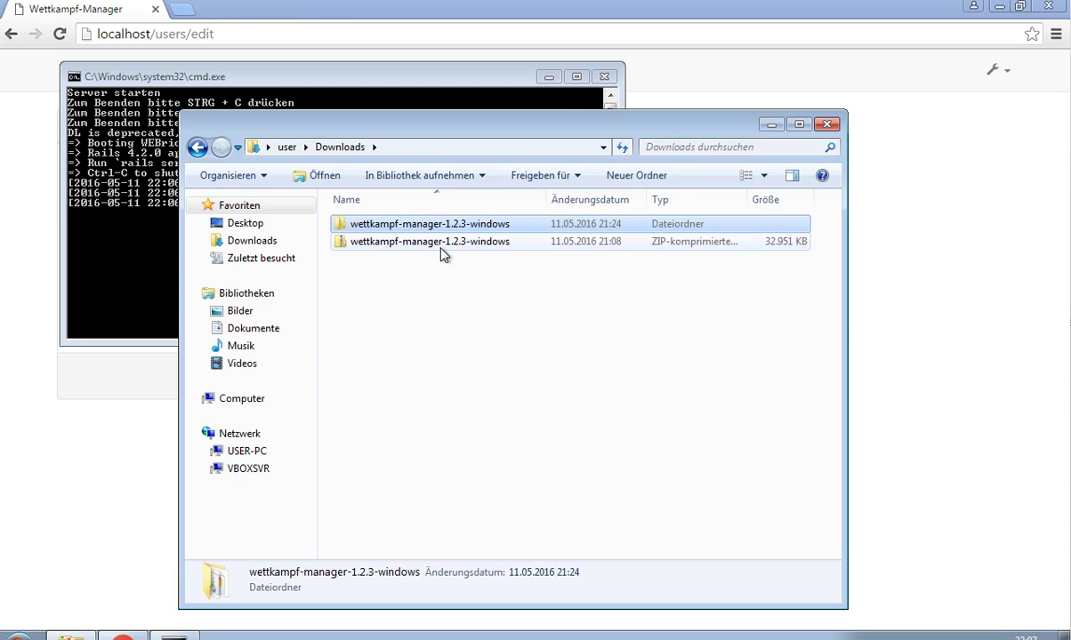
Check the wettkampf-manager-1.2.3-windows folder and the running server console, and bring the browser page with the password form to the front
{"action": "double_click", "coordinate": [436, 222]}
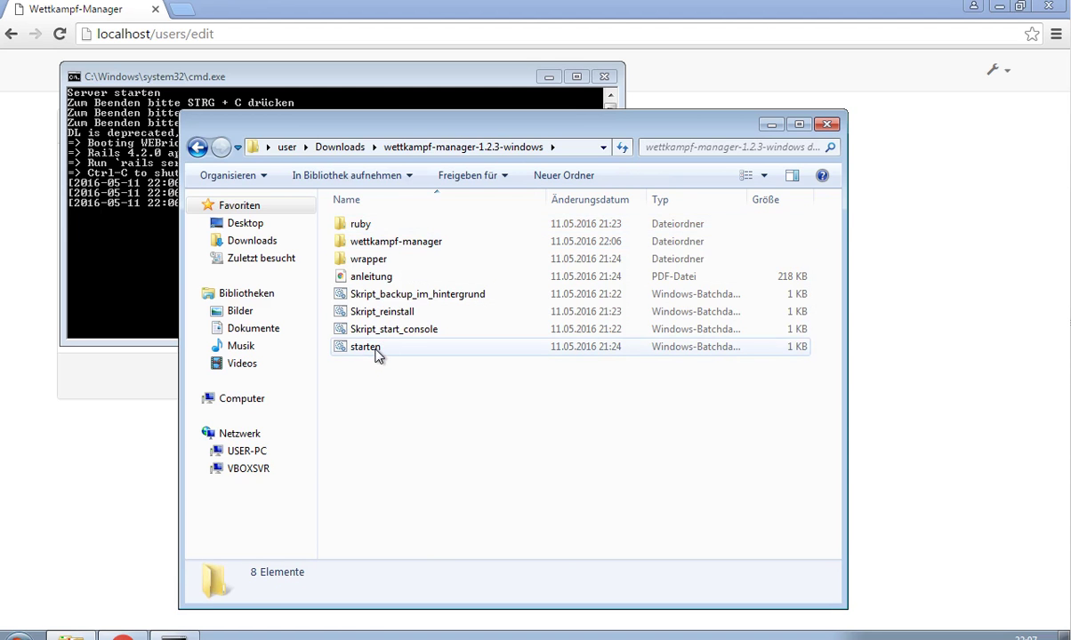
{"action": "left_click", "coordinate": [132, 289]}
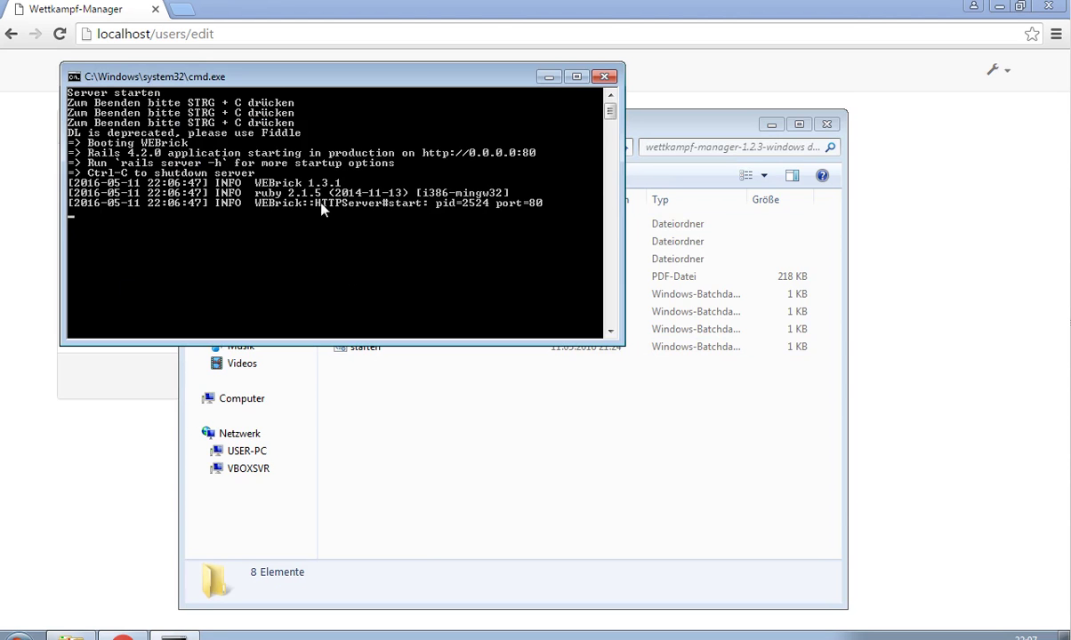
{"action": "left_click", "coordinate": [146, 34]}
{"action": "left_click_drag", "start_coordinate": [145, 34], "coordinate": [387, 65]}
{"action": "key", "text": "BackSpace"}
{"action": "key", "text": "Escape"}
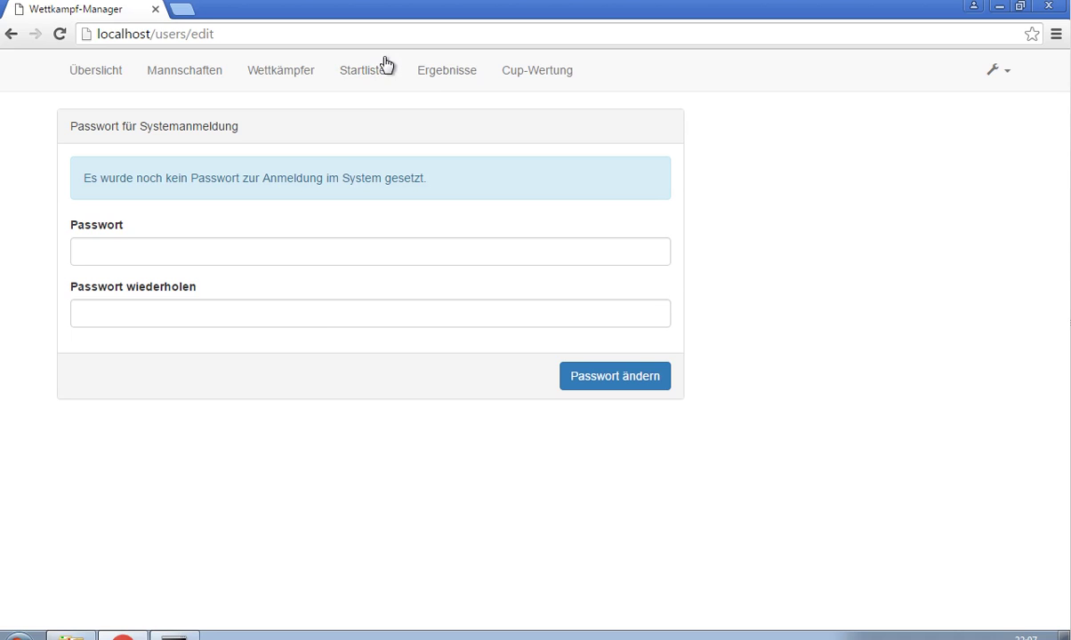
Enter and repeat the system login password, save the change, and dismiss the browser's offer to store it
{"action": "left_click", "coordinate": [277, 255]}
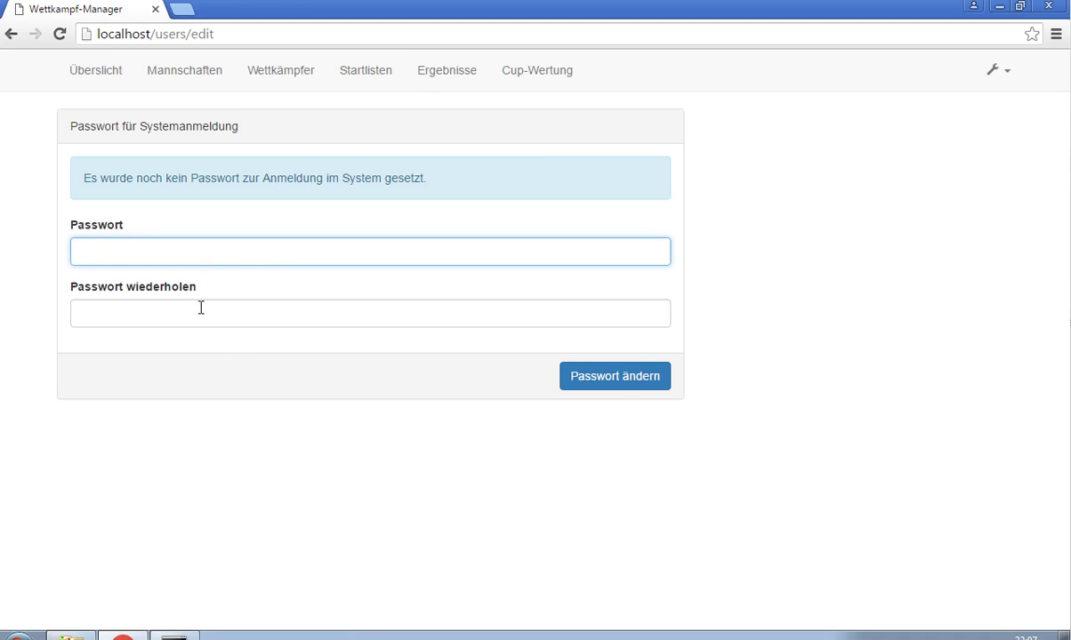
{"action": "type", "text": "a"}
{"action": "left_click", "coordinate": [140, 312]}
{"action": "type", "text": "a"}
{"action": "left_click", "coordinate": [582, 376]}
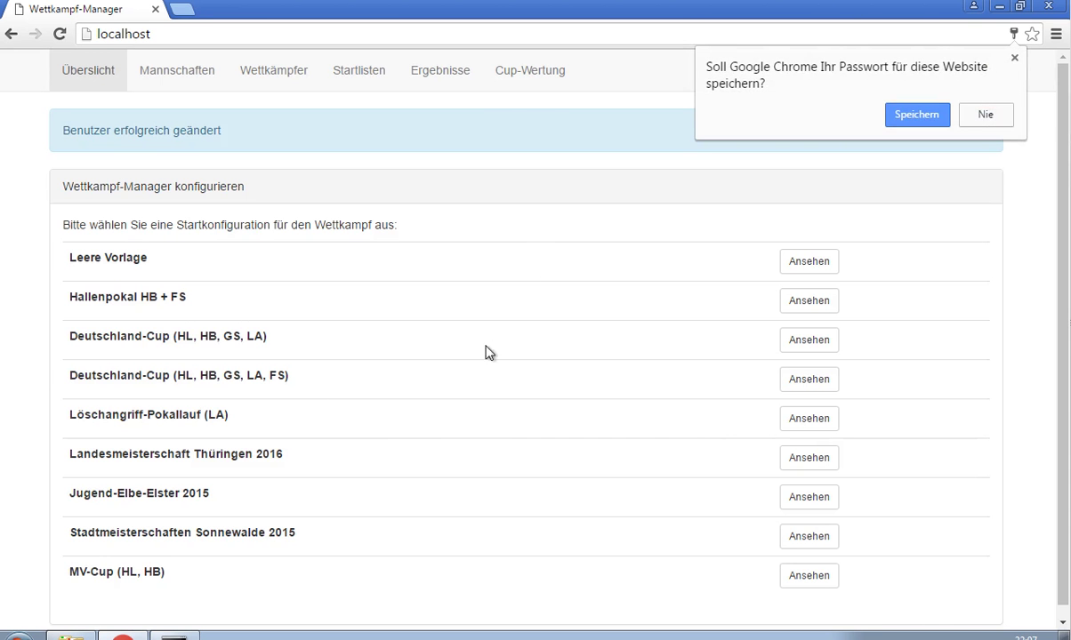
{"action": "left_click", "coordinate": [571, 287]}
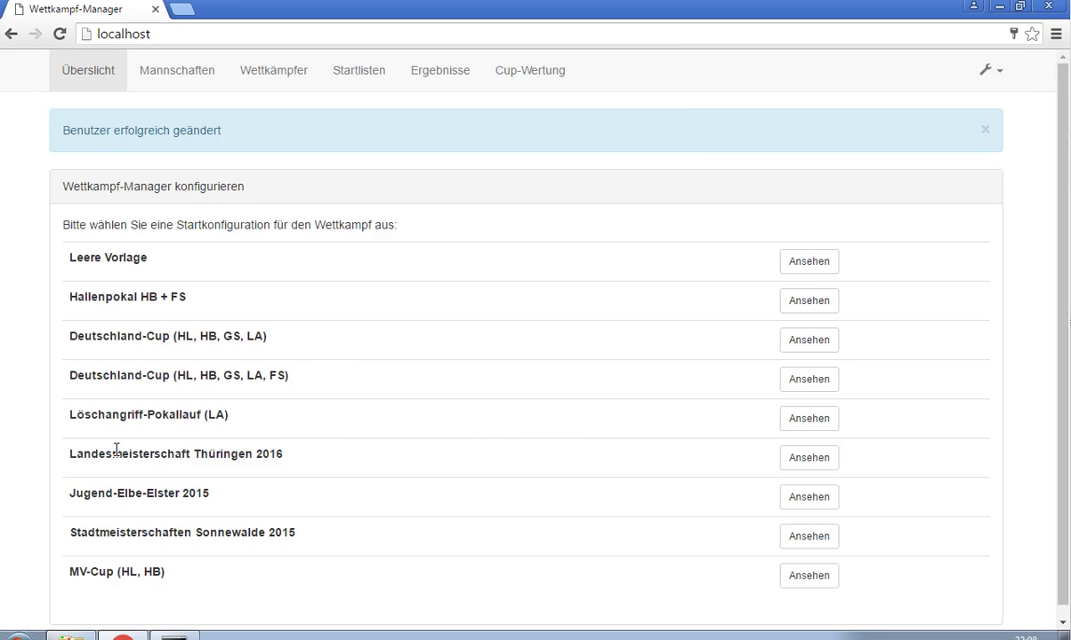
View the Landesmeisterschaft Thüringen 2016 start configuration and apply it to the competition
{"action": "left_click", "coordinate": [804, 458]}
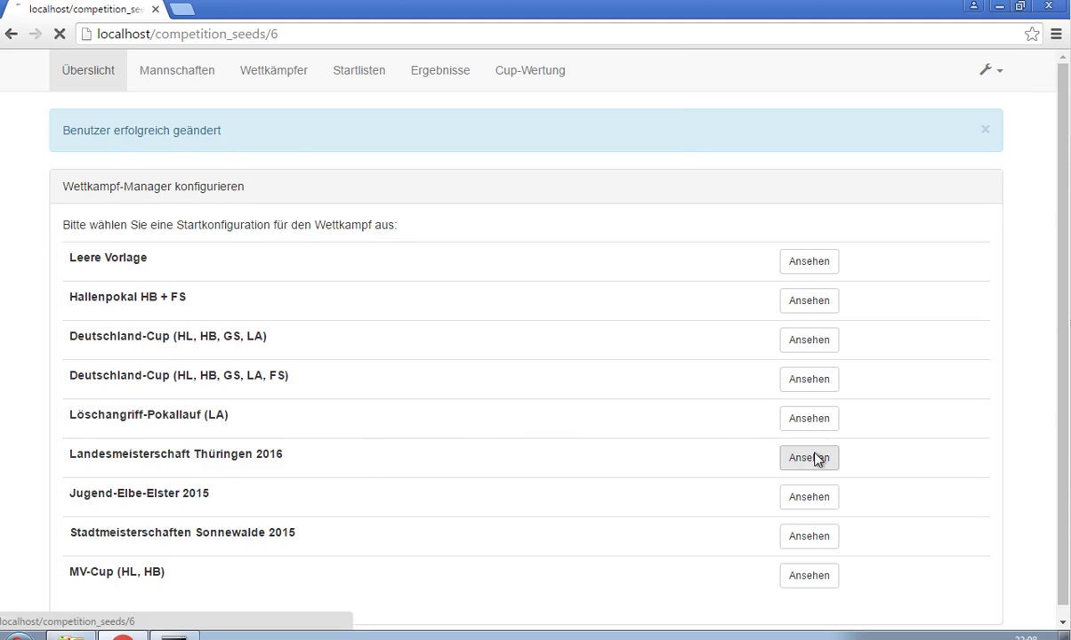
{"action": "left_click", "coordinate": [754, 169]}
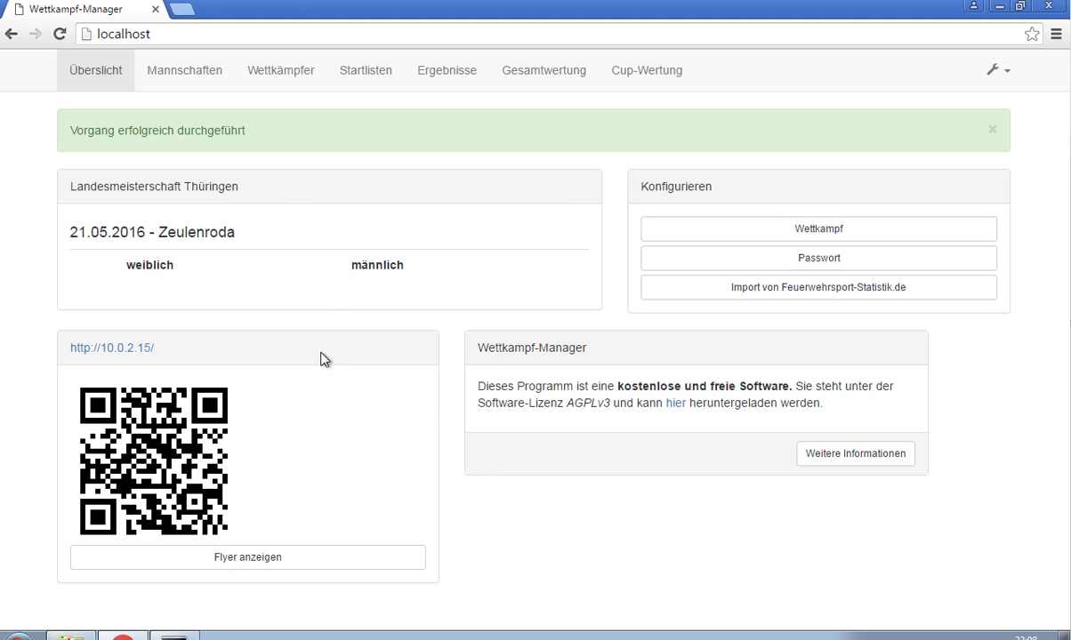
Start a new team and fill in its name by searching for "zeu" and choosing the suggestion Team Zeulenroda
{"action": "left_click", "coordinate": [190, 78]}
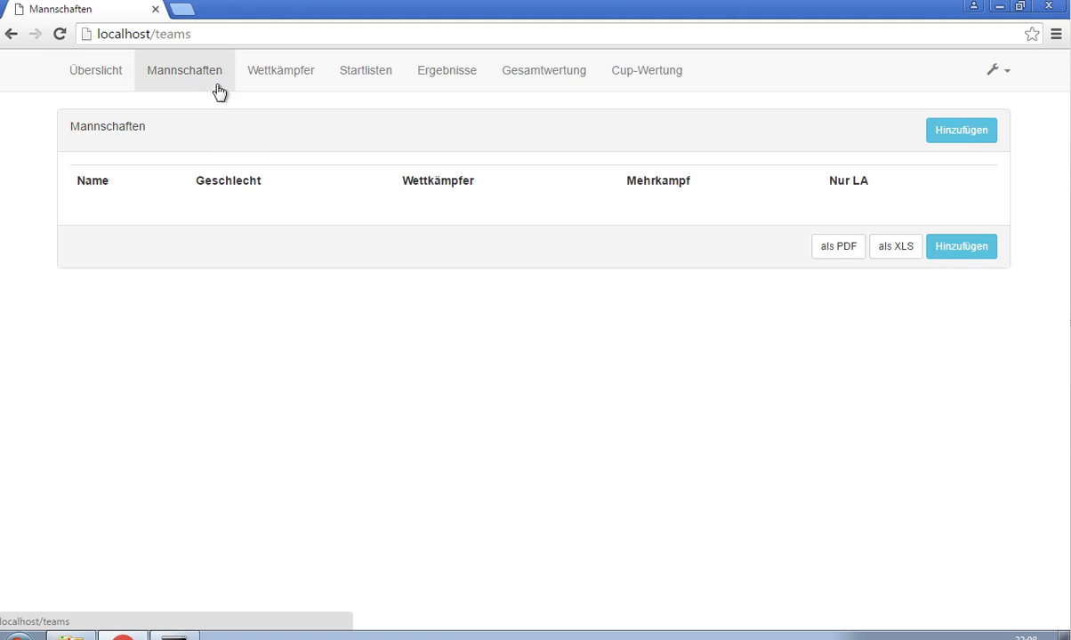
{"action": "left_click", "coordinate": [951, 252]}
{"action": "left_click", "coordinate": [356, 192]}
{"action": "type", "text": "z"}
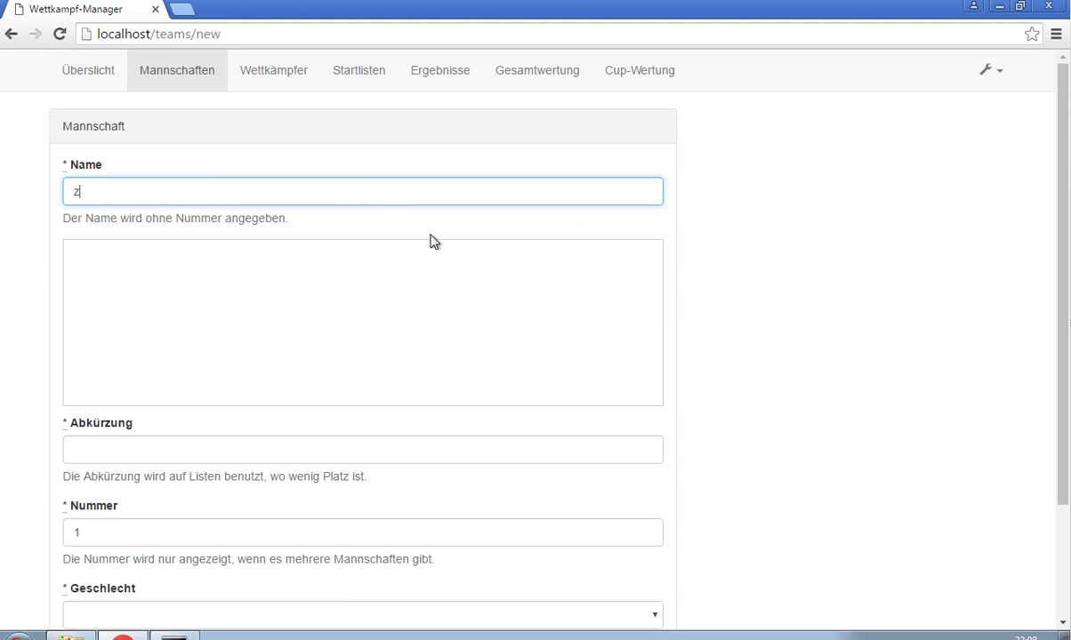
{"action": "type", "text": "eu"}
{"action": "left_click", "coordinate": [397, 254]}
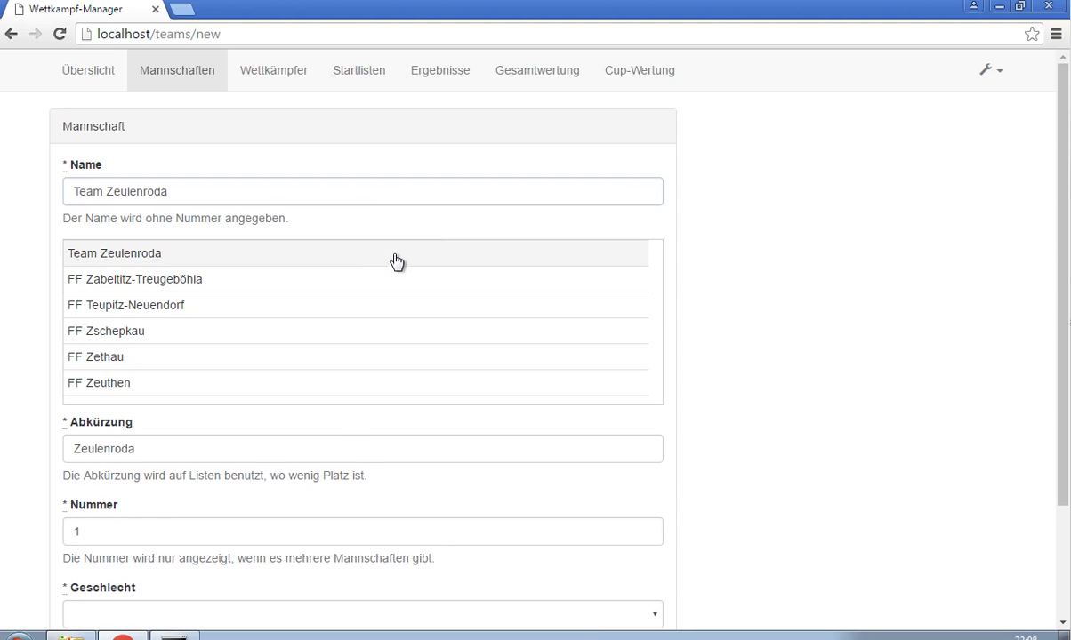
Set the new team's gender to Weiblich, enable Mehrkampf, save it, and look over its requested scoring groups
{"action": "left_click", "coordinate": [163, 447]}
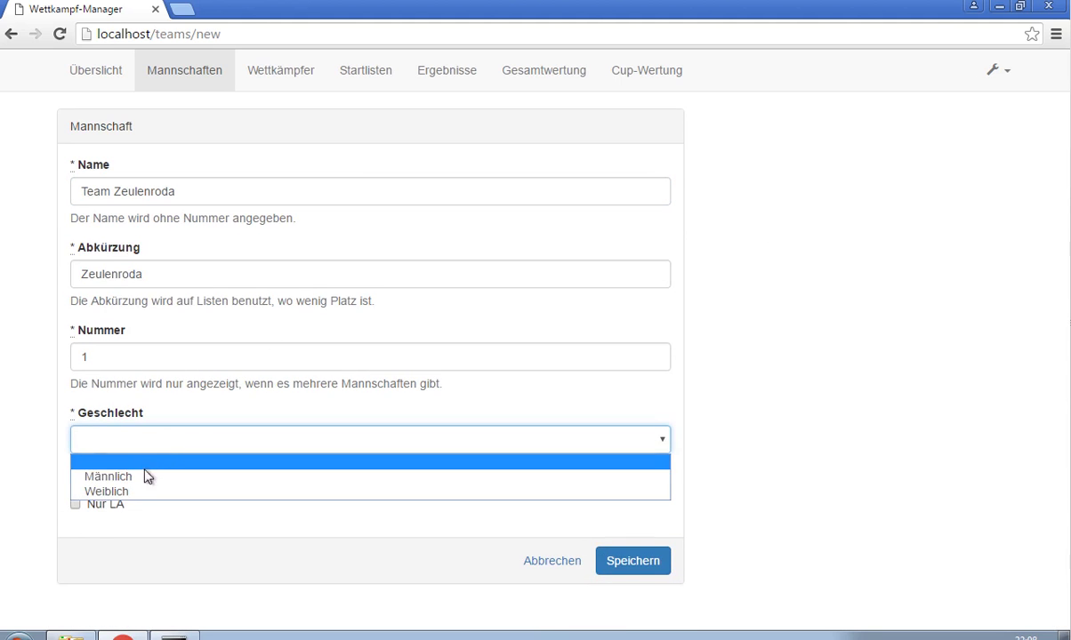
{"action": "left_click", "coordinate": [139, 491]}
{"action": "left_click", "coordinate": [96, 477]}
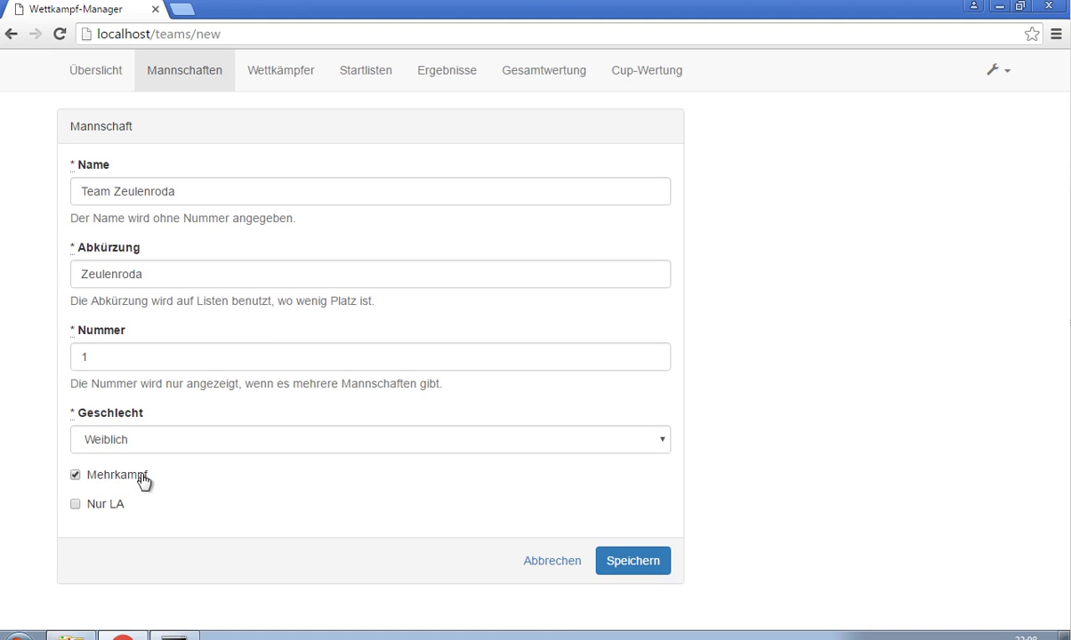
{"action": "left_click", "coordinate": [642, 565]}
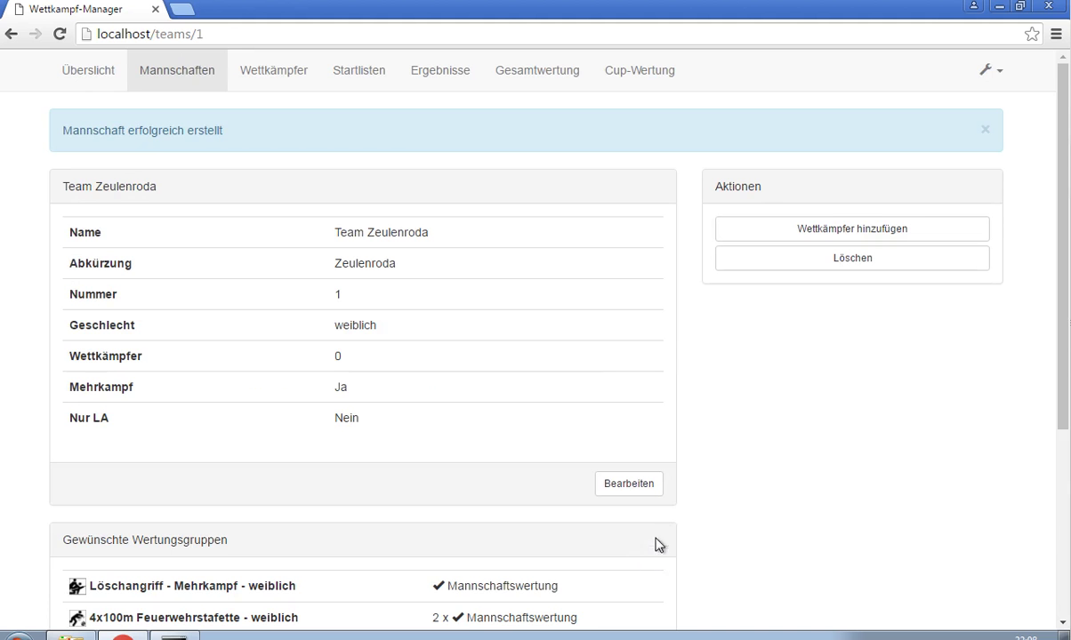
{"action": "scroll", "coordinate": [731, 464], "scroll_direction": "down", "scroll_amount": 1}
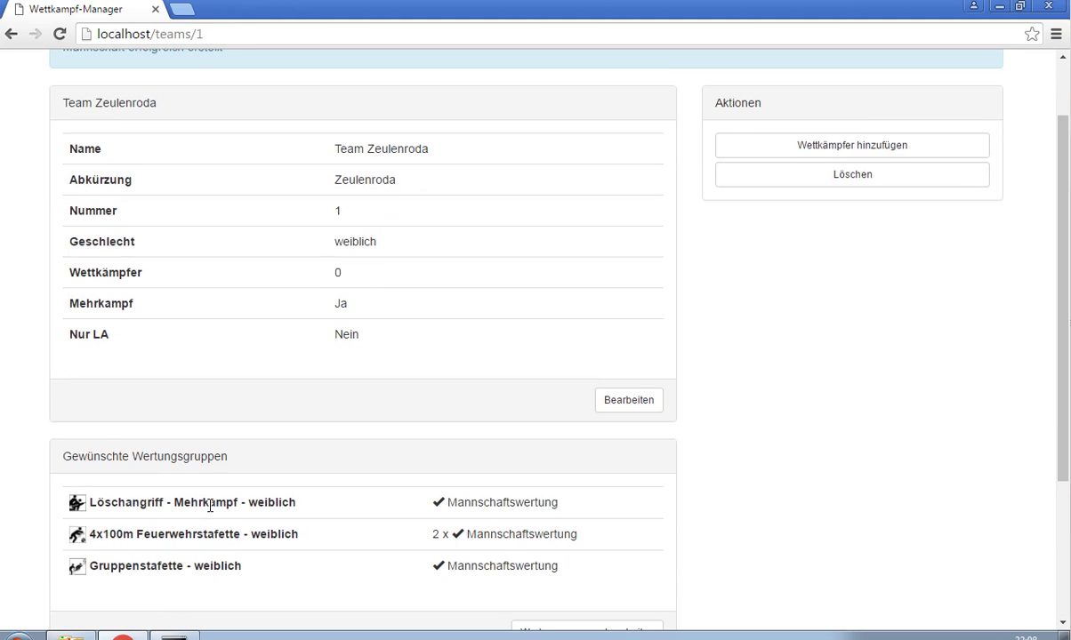
{"action": "left_click_drag", "start_coordinate": [118, 501], "coordinate": [212, 498]}
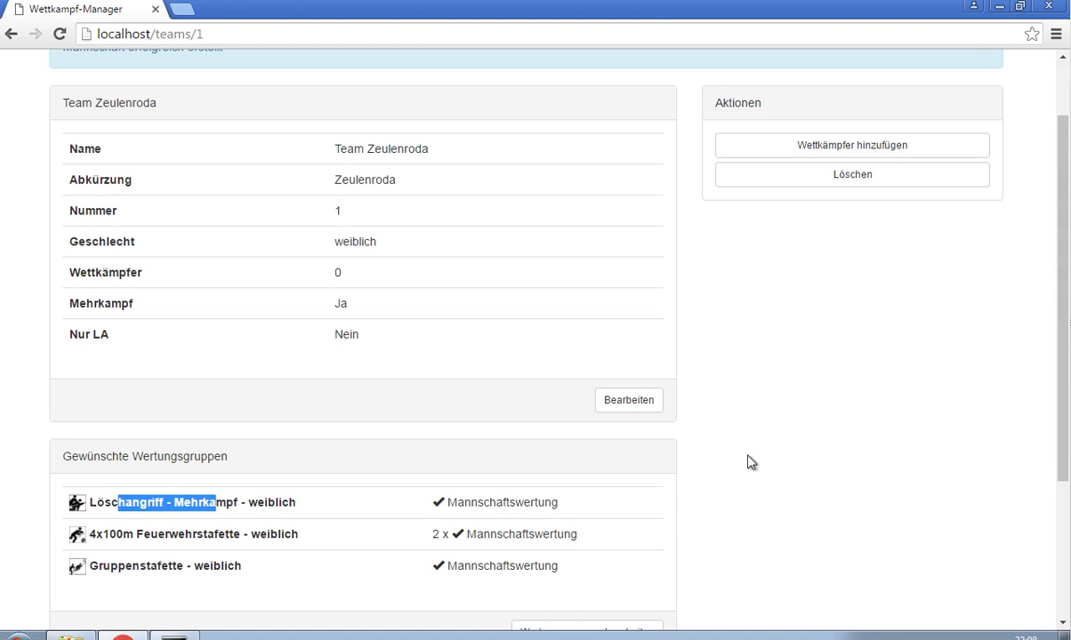
Add a female competitor to Team Zeulenroda by searching her first name in the quick entry, choosing the first suggestion and saving
{"action": "scroll", "coordinate": [774, 436], "scroll_direction": "up", "scroll_amount": 1}
{"action": "left_click", "coordinate": [846, 240]}
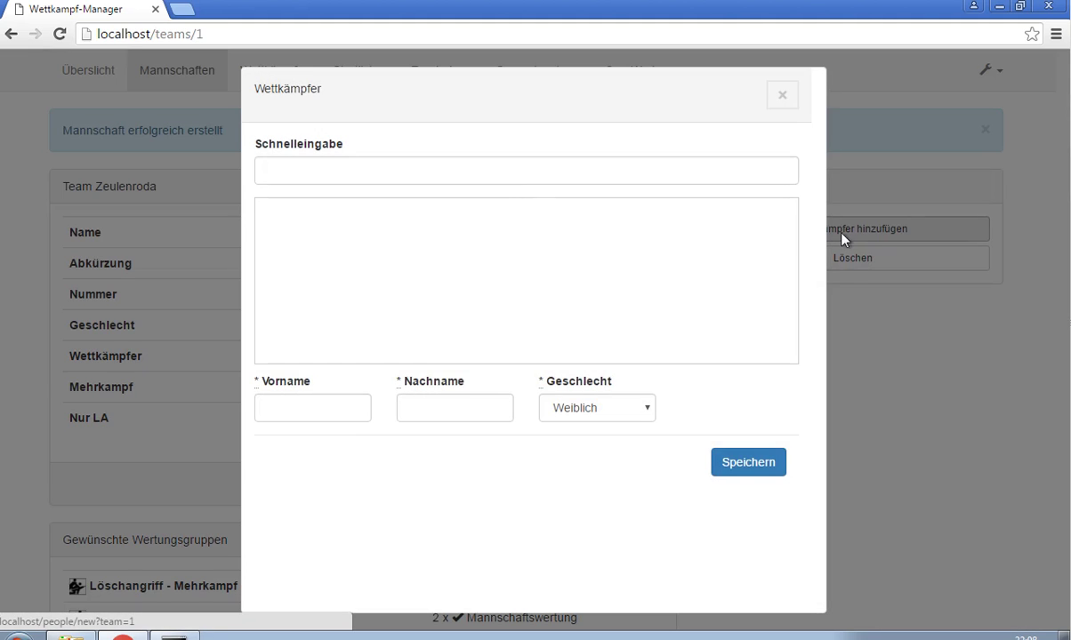
{"action": "left_click", "coordinate": [334, 162]}
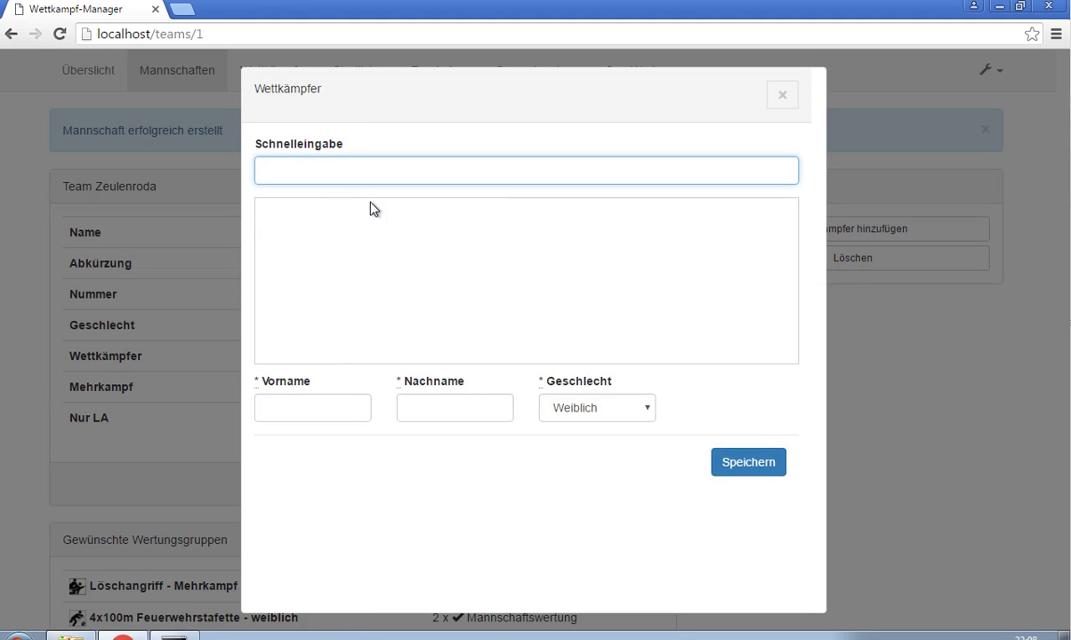
{"action": "type", "text": "anne"}
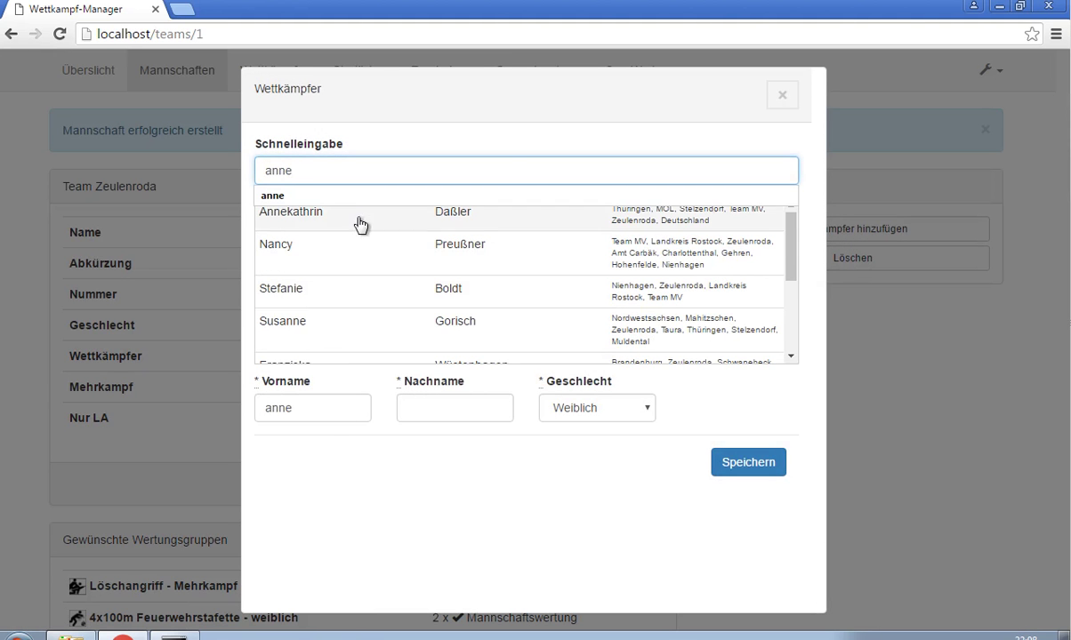
{"action": "left_click", "coordinate": [360, 225]}
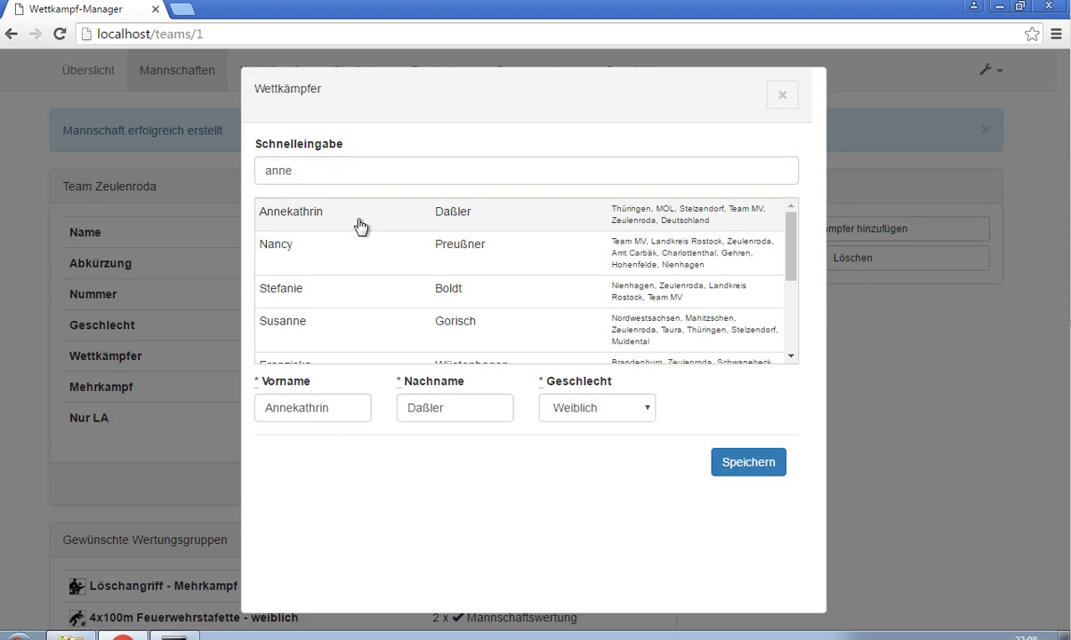
{"action": "left_click", "coordinate": [761, 474]}
Enter the first competitor in 100m Hindernisbahn with order 1 and Hakenleitersteigen with order 2, both as Mannschaftswertung, and save
{"action": "left_click", "coordinate": [299, 165]}
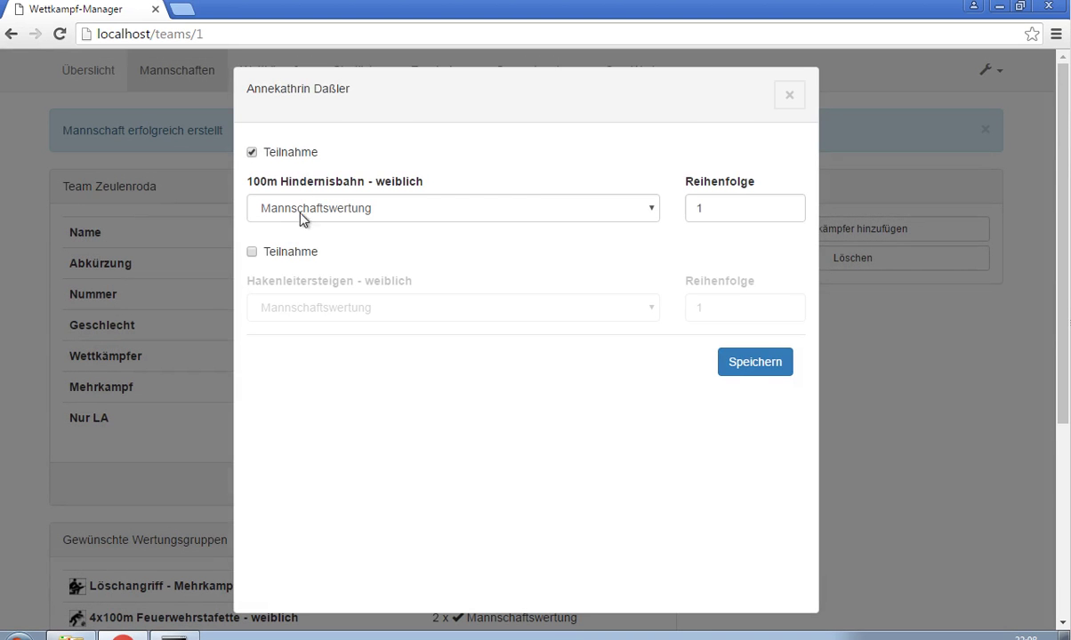
{"action": "left_click", "coordinate": [291, 257]}
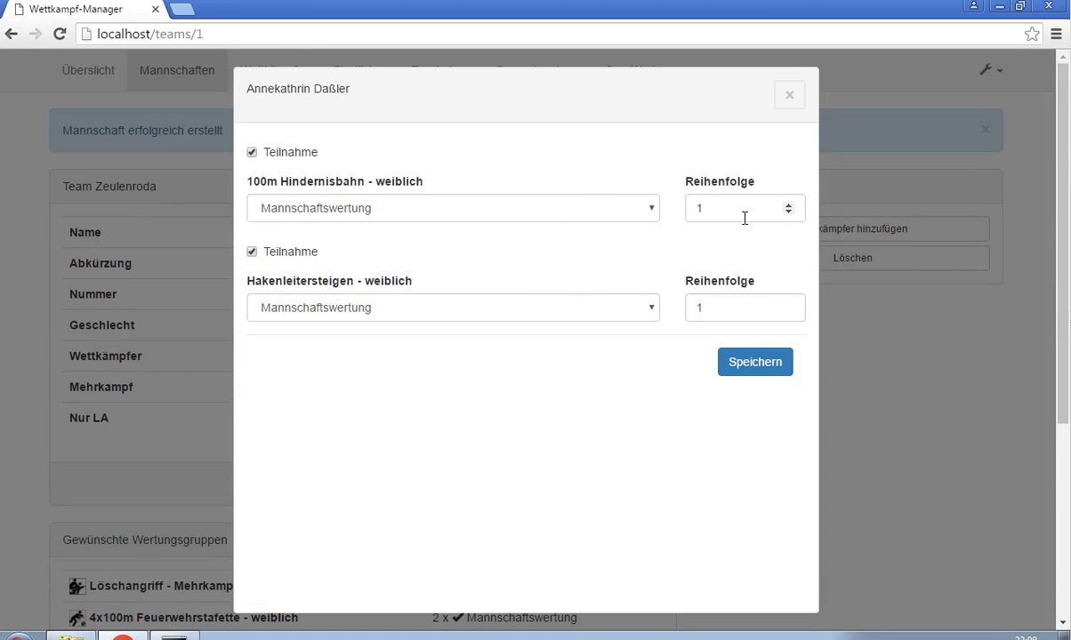
{"action": "left_click", "coordinate": [700, 210]}
{"action": "type", "text": "1"}
{"action": "left_click", "coordinate": [762, 313]}
{"action": "left_click", "coordinate": [787, 304]}
{"action": "left_click", "coordinate": [747, 365]}
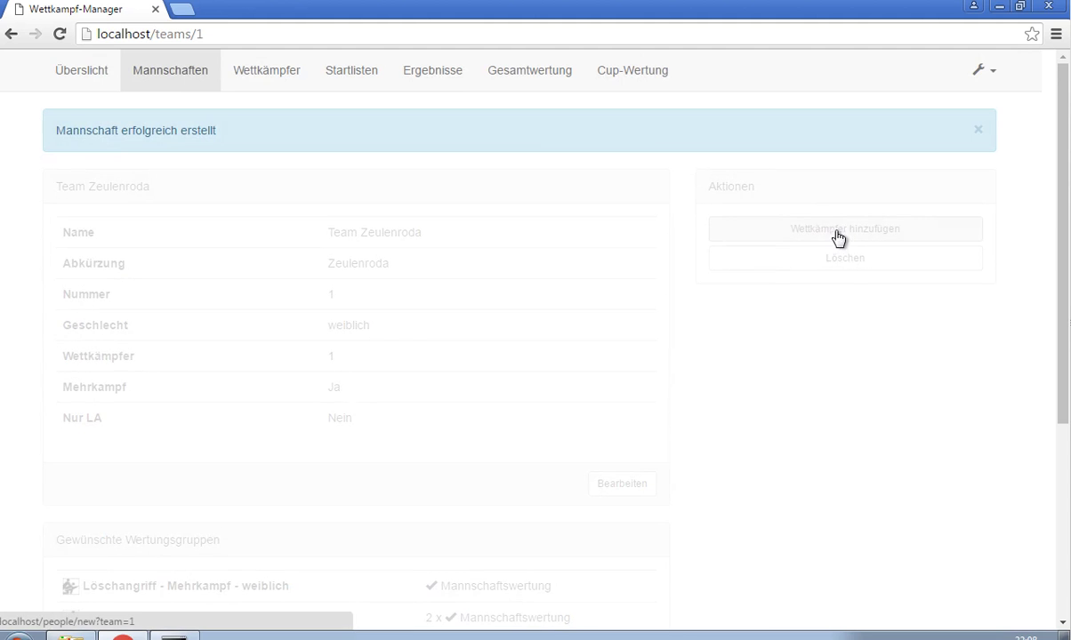
Add a second female competitor to Team Zeulenroda by searching her first name, picking her from the suggestions and saving
{"action": "left_click", "coordinate": [822, 235]}
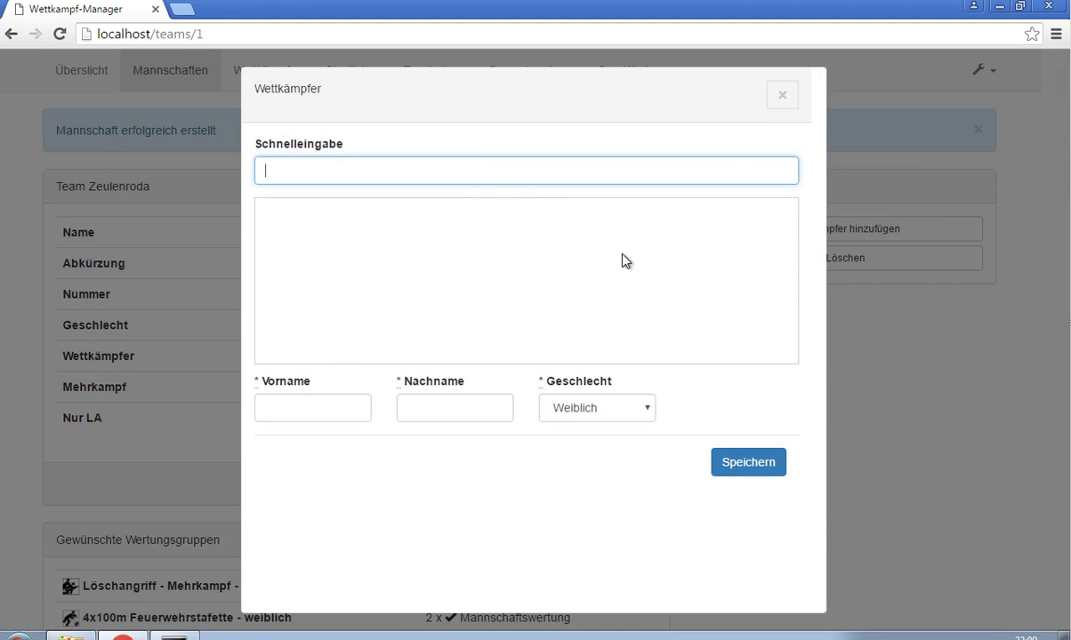
{"action": "type", "text": "jul"}
{"action": "left_click", "coordinate": [492, 311]}
{"action": "left_click", "coordinate": [750, 468]}
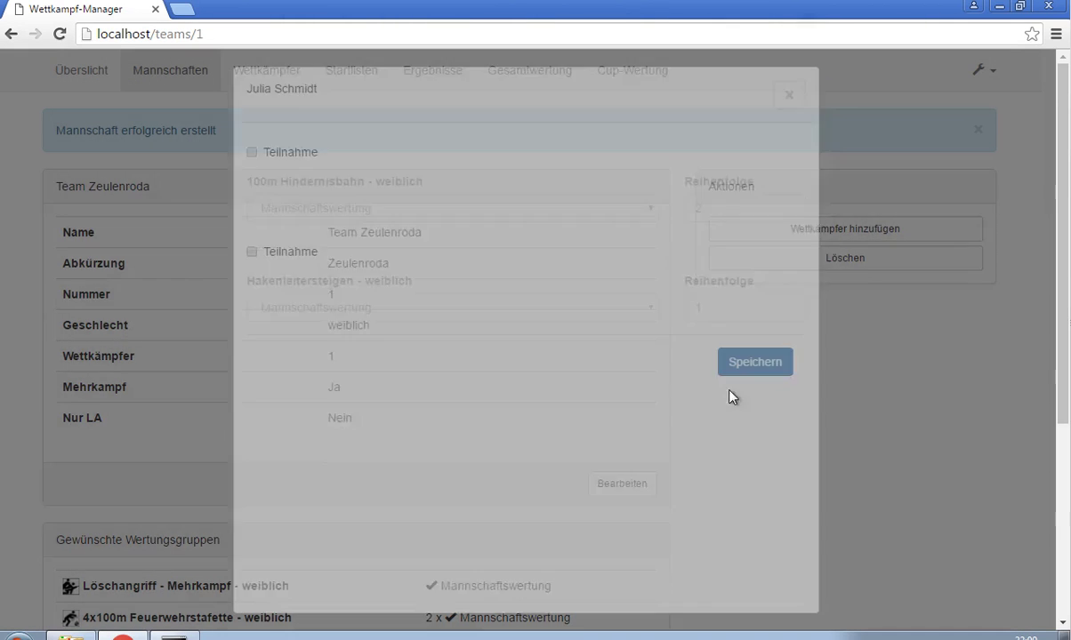
Enter the second competitor in both 100m Hindernisbahn and Hakenleitersteigen, save, and review the team's competitor list
{"action": "left_click", "coordinate": [284, 155]}
{"action": "left_click", "coordinate": [287, 251]}
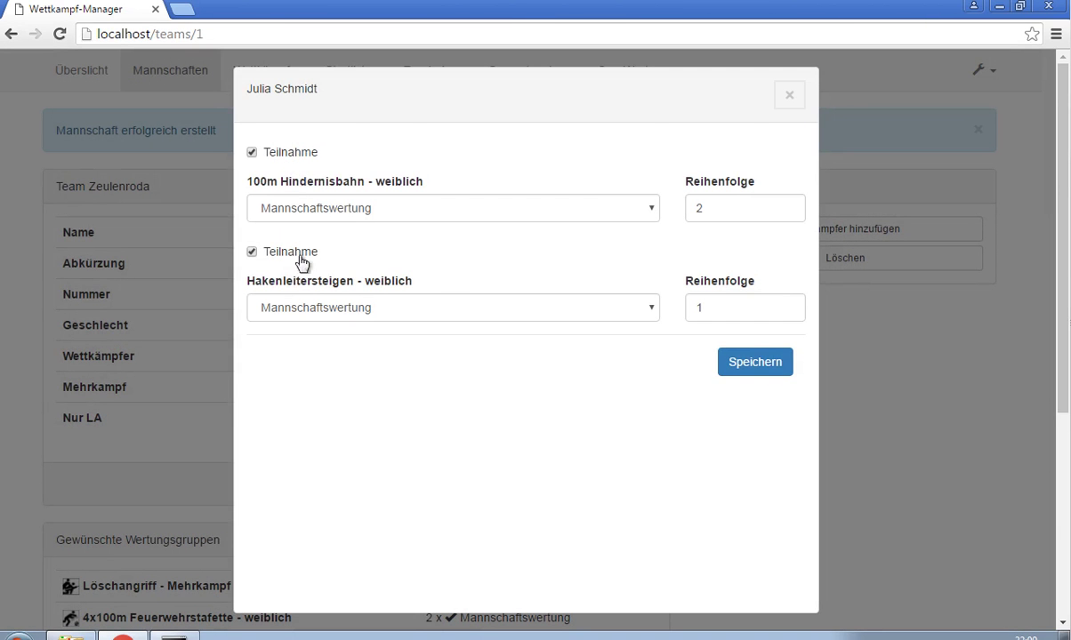
{"action": "left_click", "coordinate": [755, 361]}
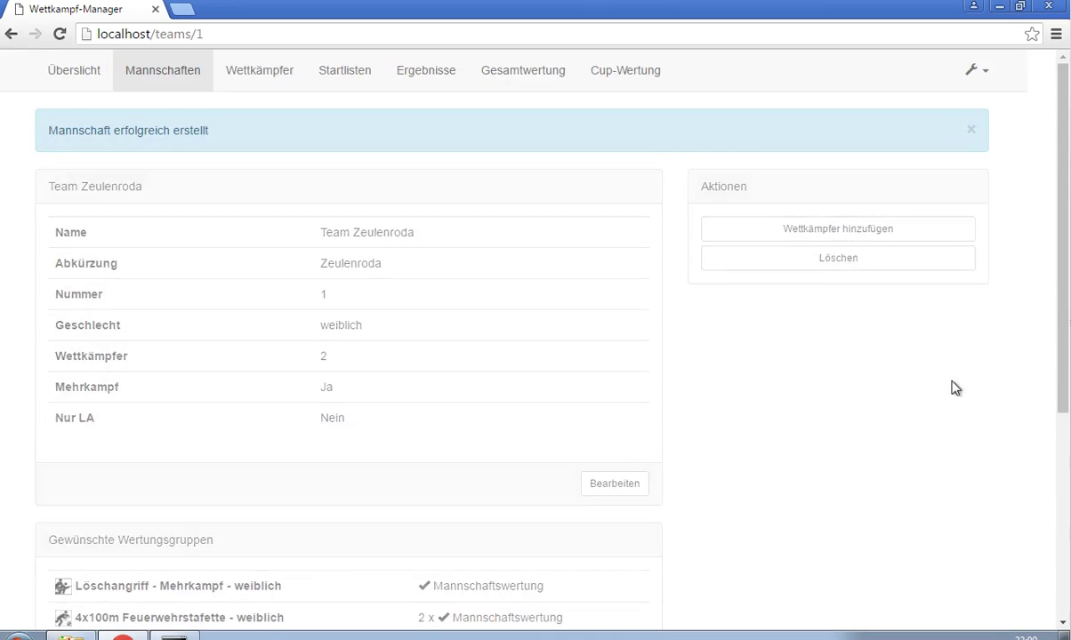
{"action": "scroll", "coordinate": [960, 382], "scroll_direction": "down", "scroll_amount": 3}
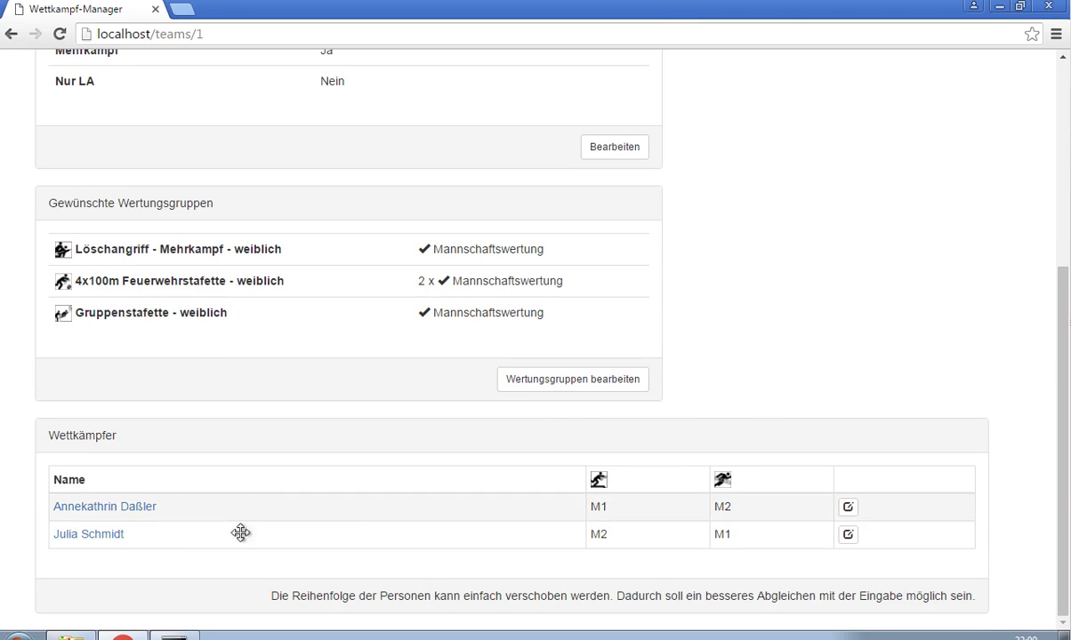
{"action": "scroll", "coordinate": [405, 395], "scroll_direction": "up", "scroll_amount": 1}
{"action": "scroll", "coordinate": [382, 374], "scroll_direction": "up", "scroll_amount": 3}
Start another team from the team overview and fill in its name by searching for "ff" and choosing FF Halle
{"action": "left_click", "coordinate": [172, 84]}
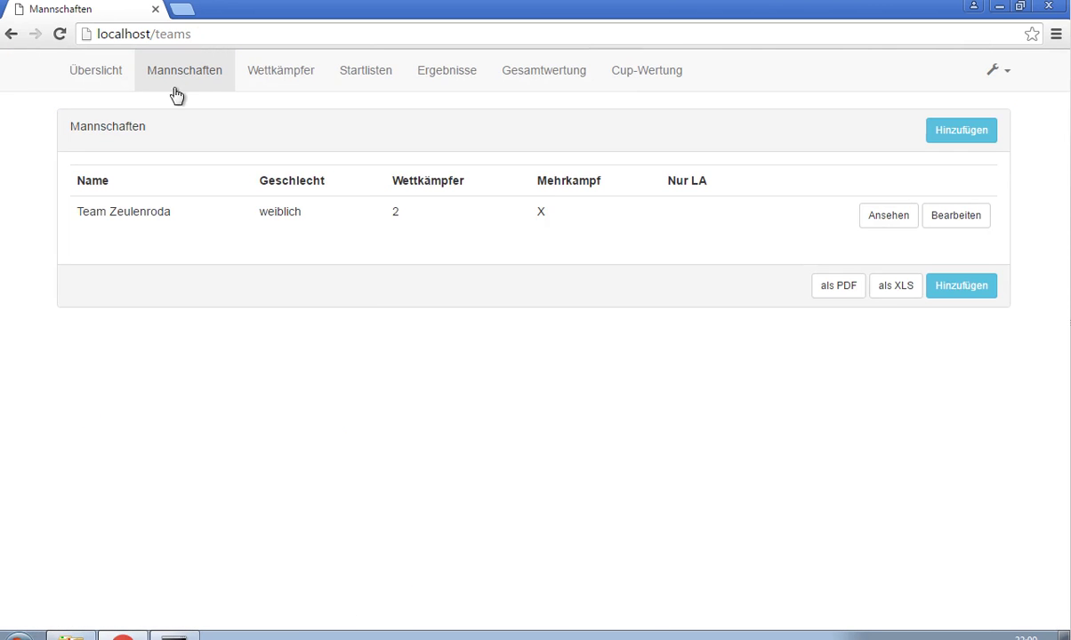
{"action": "left_click", "coordinate": [961, 286]}
{"action": "left_click", "coordinate": [246, 191]}
{"action": "type", "text": "ff"}
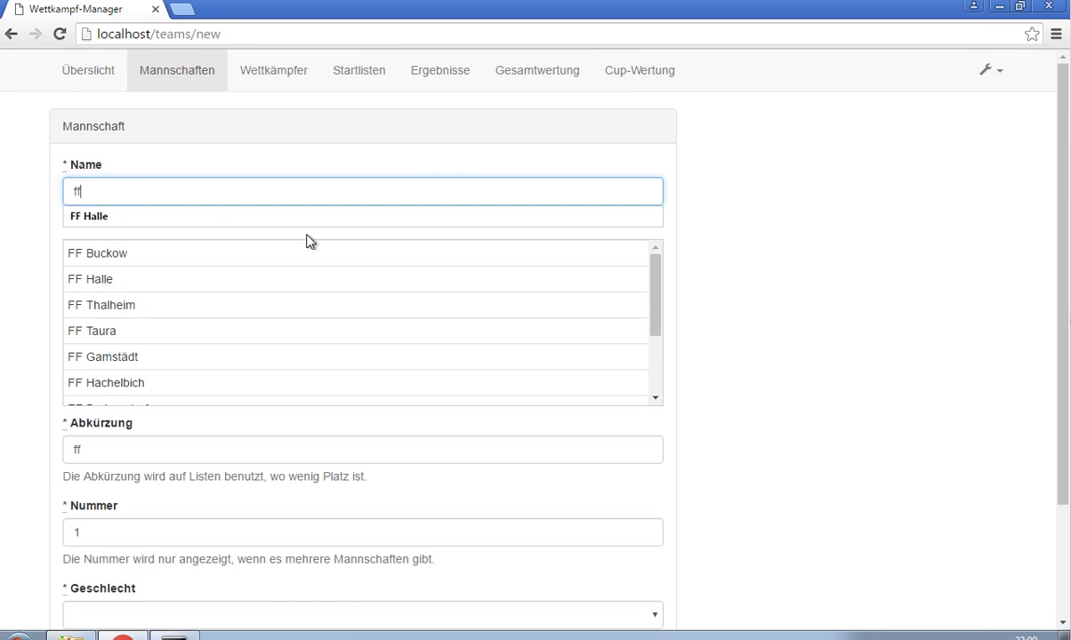
{"action": "left_click", "coordinate": [218, 280]}
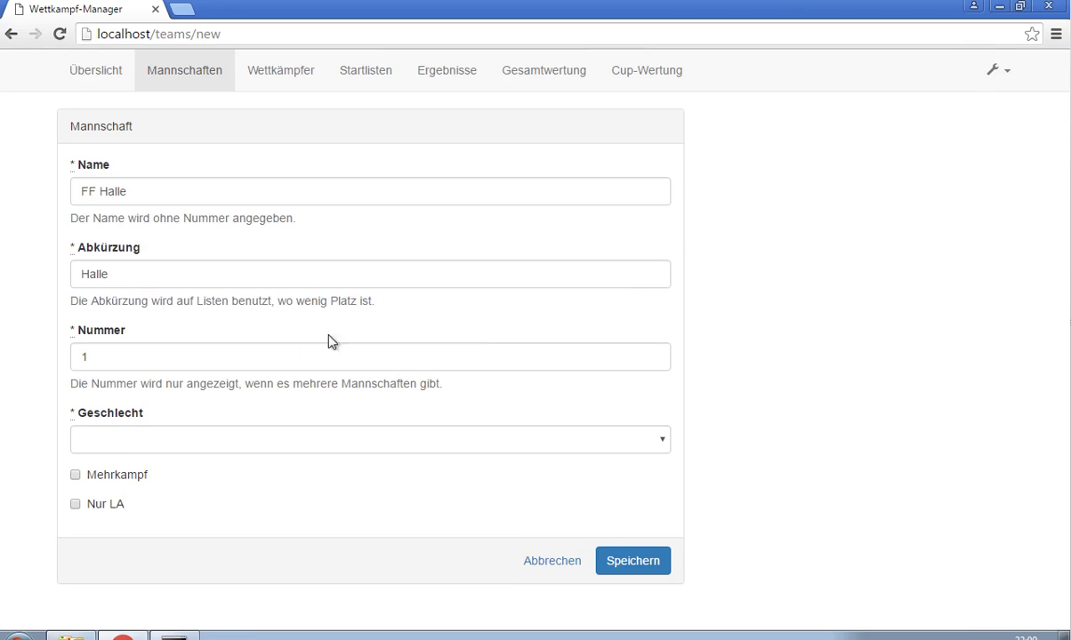
Mark FF Halle as Nur LA, set its gender to Weiblich, save the team, and check its scoring groups
{"action": "left_click", "coordinate": [110, 514]}
{"action": "left_click", "coordinate": [646, 558]}
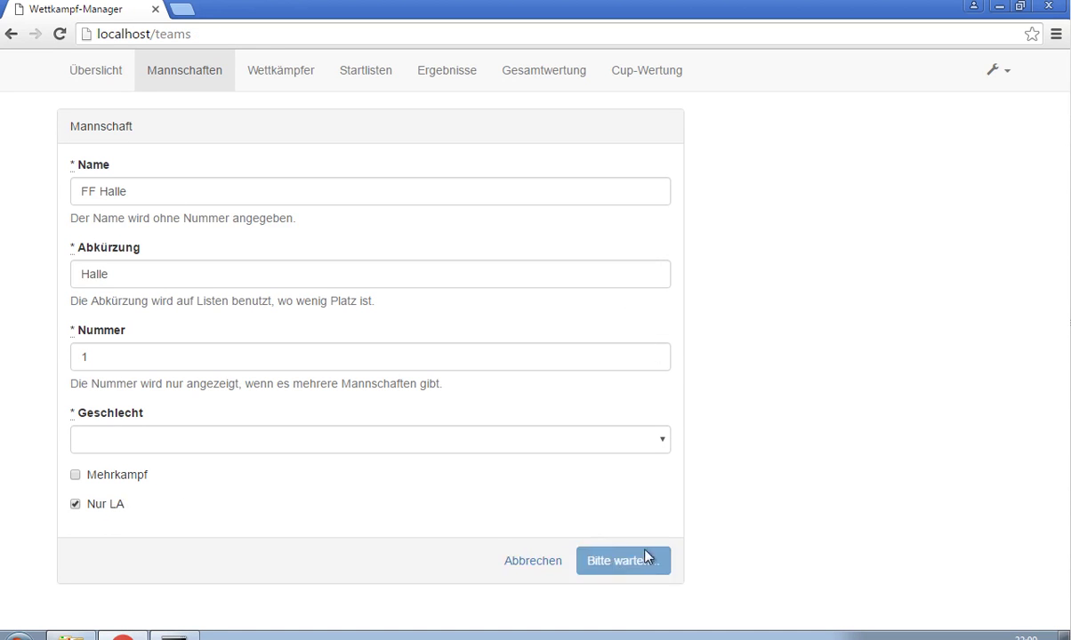
{"action": "scroll", "coordinate": [614, 341], "scroll_direction": "down", "scroll_amount": 1}
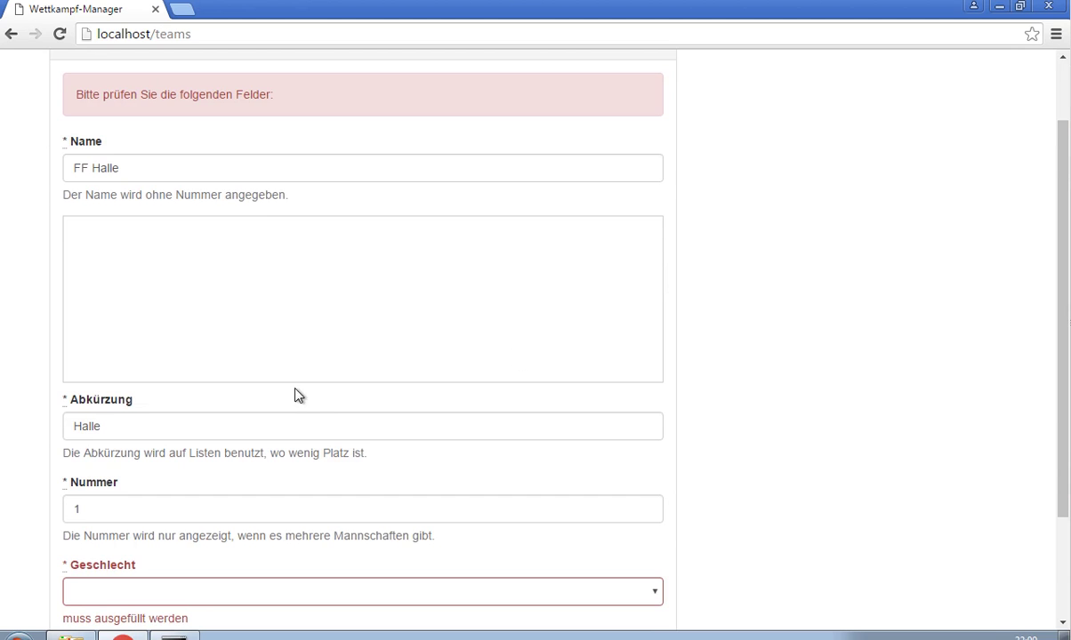
{"action": "scroll", "coordinate": [298, 396], "scroll_direction": "down", "scroll_amount": 1}
{"action": "left_click", "coordinate": [165, 512]}
{"action": "left_click", "coordinate": [150, 563]}
{"action": "scroll", "coordinate": [682, 467], "scroll_direction": "down", "scroll_amount": 1}
{"action": "scroll", "coordinate": [682, 467], "scroll_direction": "down", "scroll_amount": 1}
{"action": "left_click", "coordinate": [626, 592]}
{"action": "scroll", "coordinate": [786, 380], "scroll_direction": "down", "scroll_amount": 3}
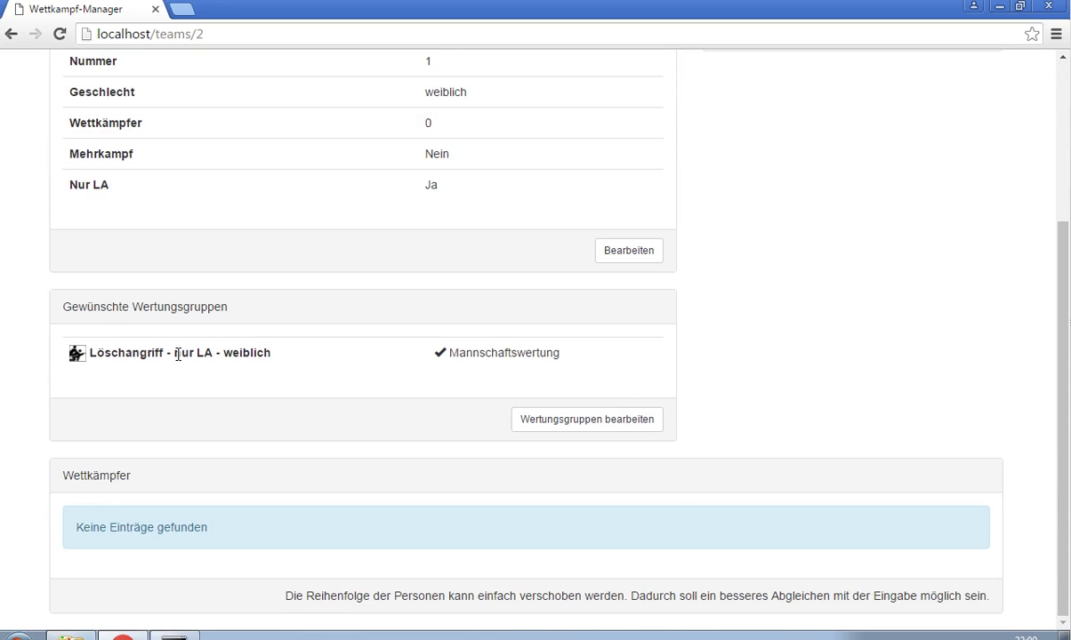
{"action": "scroll", "coordinate": [351, 311], "scroll_direction": "up", "scroll_amount": 3}
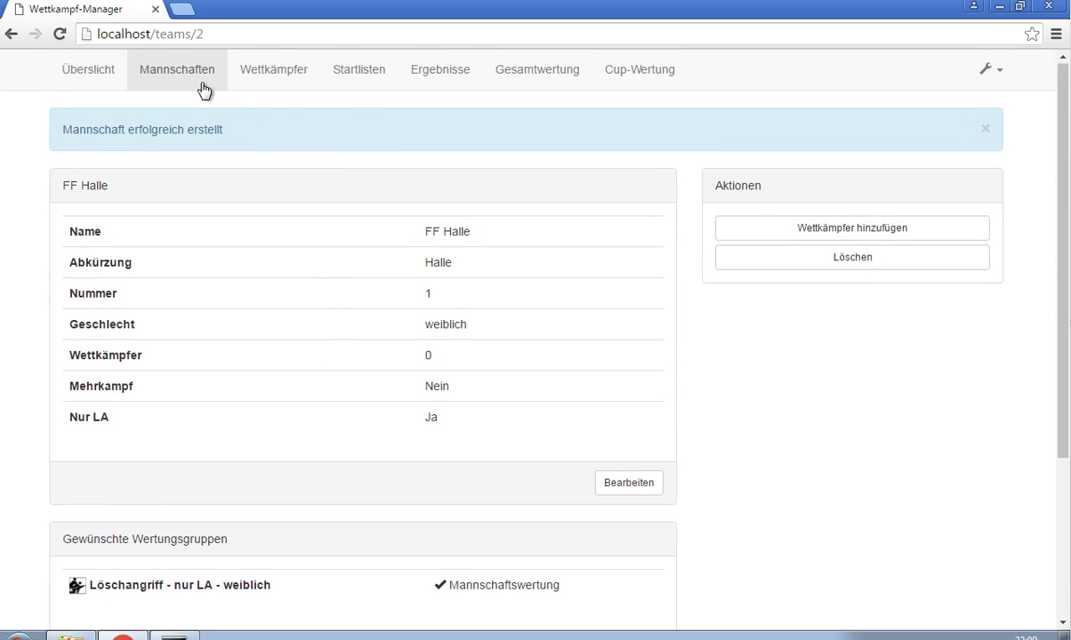
Start another team from the team overview and fill in its name by searching for "team" and choosing Team Mecklenburg-Vorpommern
{"action": "left_click", "coordinate": [199, 79]}
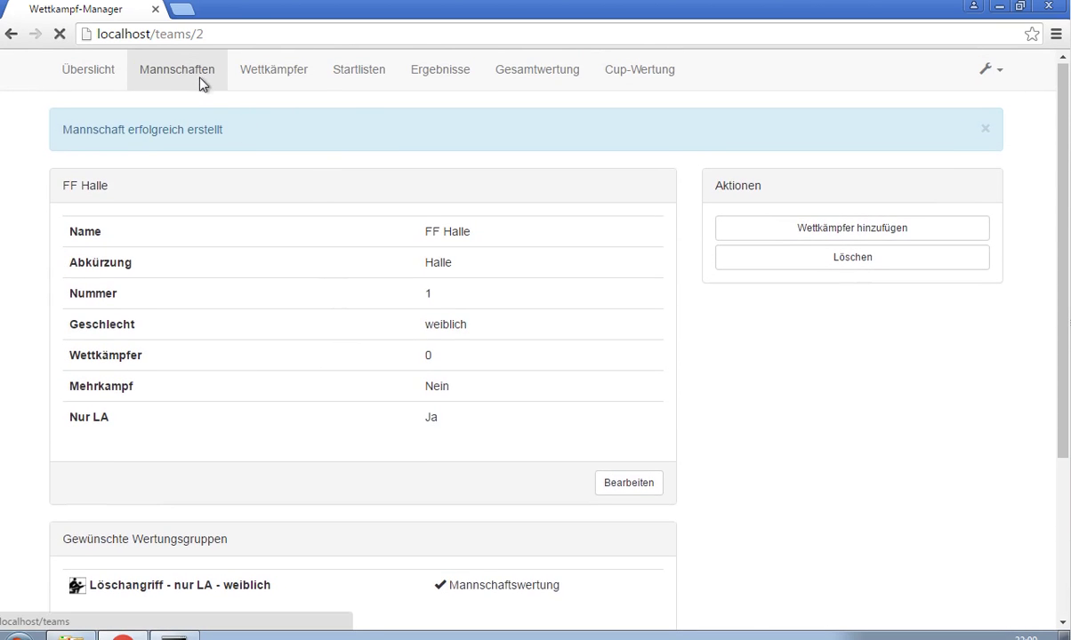
{"action": "left_click", "coordinate": [941, 133]}
{"action": "left_click", "coordinate": [300, 199]}
{"action": "type", "text": "team"}
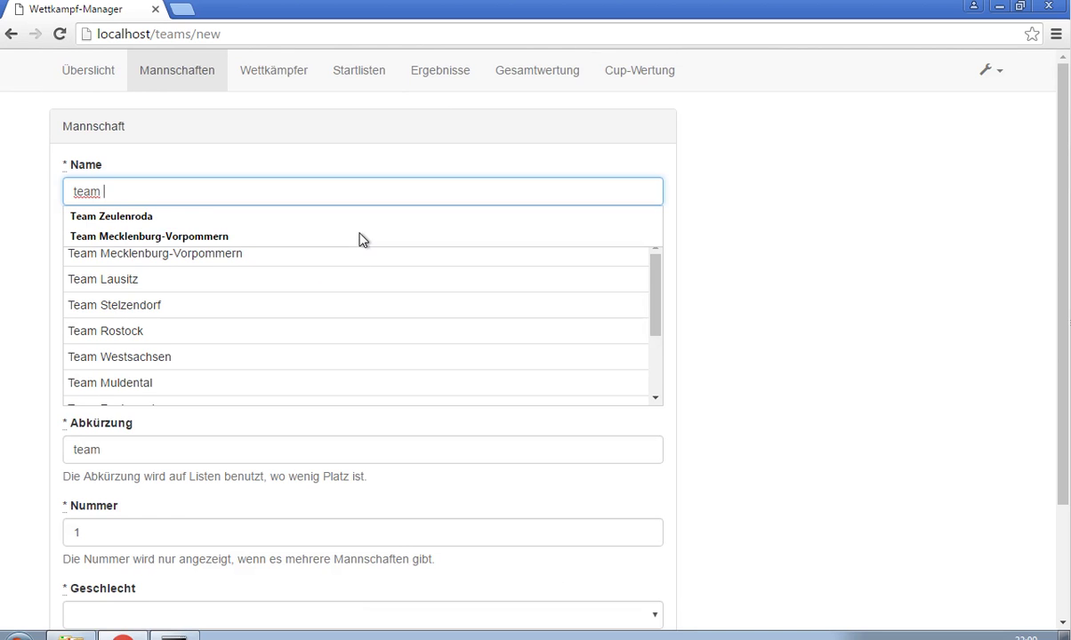
{"action": "left_click", "coordinate": [347, 256]}
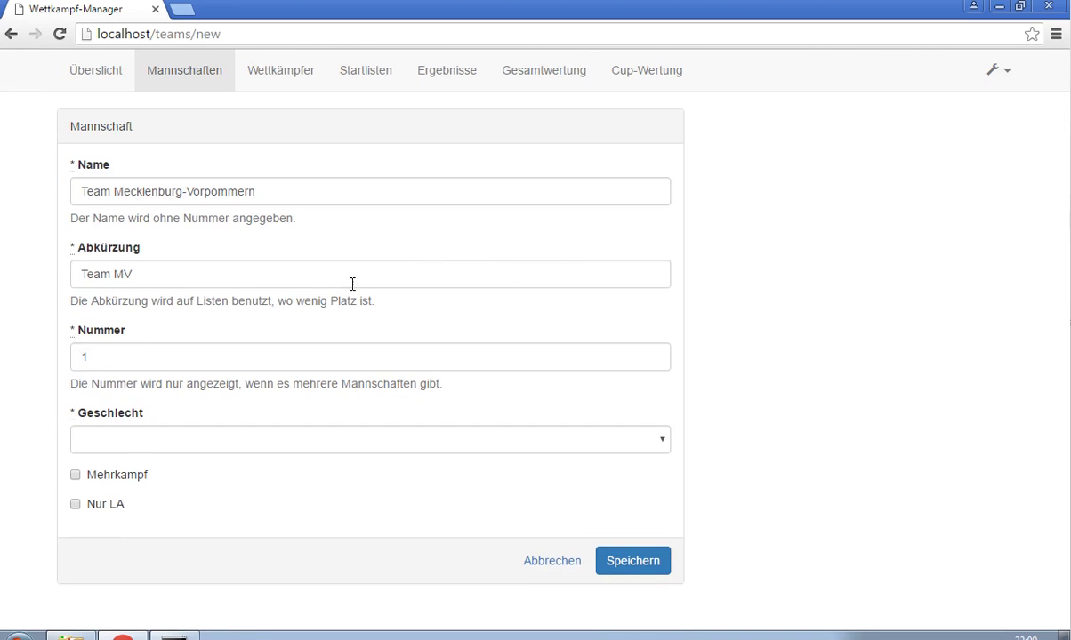
Mark Team Mecklenburg-Vorpommern as Mehrkampf, set its gender to Weiblich, and save the team
{"action": "left_click", "coordinate": [105, 480]}
{"action": "left_click", "coordinate": [133, 439]}
{"action": "left_click", "coordinate": [127, 492]}
{"action": "left_click", "coordinate": [617, 562]}
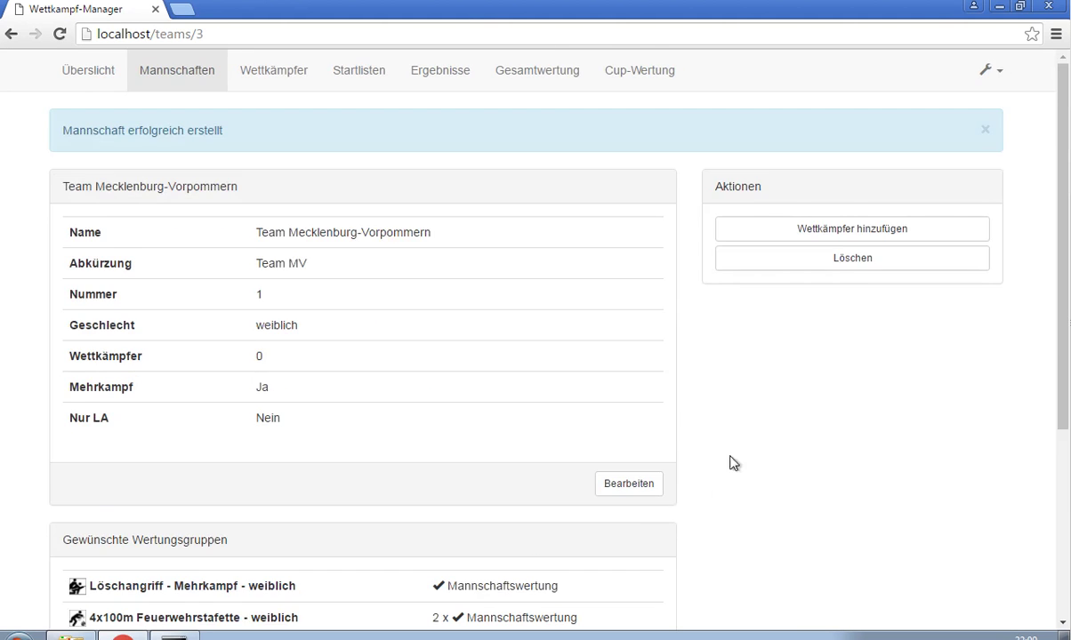
Set the team's Löschangriff, 4x100m Feuerwehrstafette and Gruppenstafette scoring groups to Außer der Wertung and save them
{"action": "scroll", "coordinate": [731, 462], "scroll_direction": "down", "scroll_amount": 4}
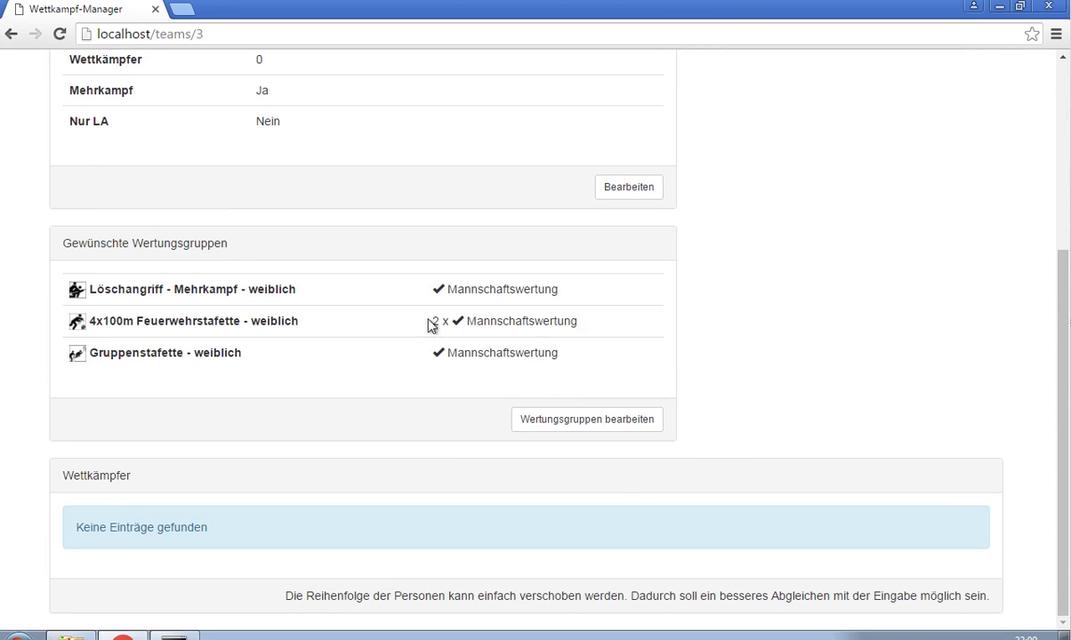
{"action": "left_click", "coordinate": [570, 426]}
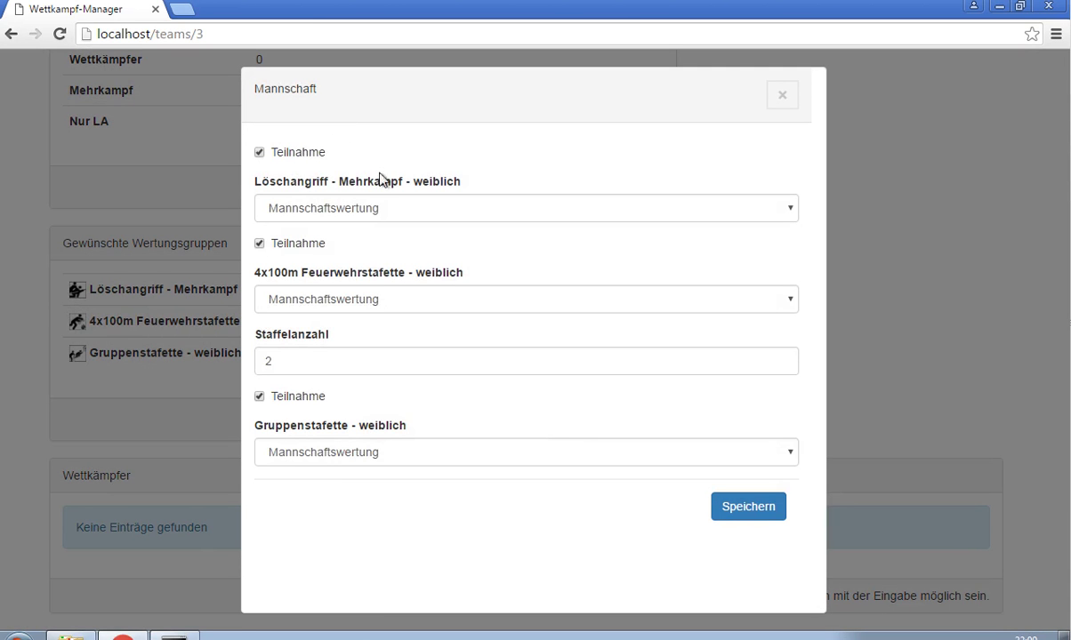
{"action": "left_click", "coordinate": [368, 213]}
{"action": "left_click", "coordinate": [334, 258]}
{"action": "left_click", "coordinate": [345, 301]}
{"action": "left_click", "coordinate": [336, 352]}
{"action": "left_click", "coordinate": [351, 451]}
{"action": "left_click", "coordinate": [358, 507]}
{"action": "left_click", "coordinate": [744, 504]}
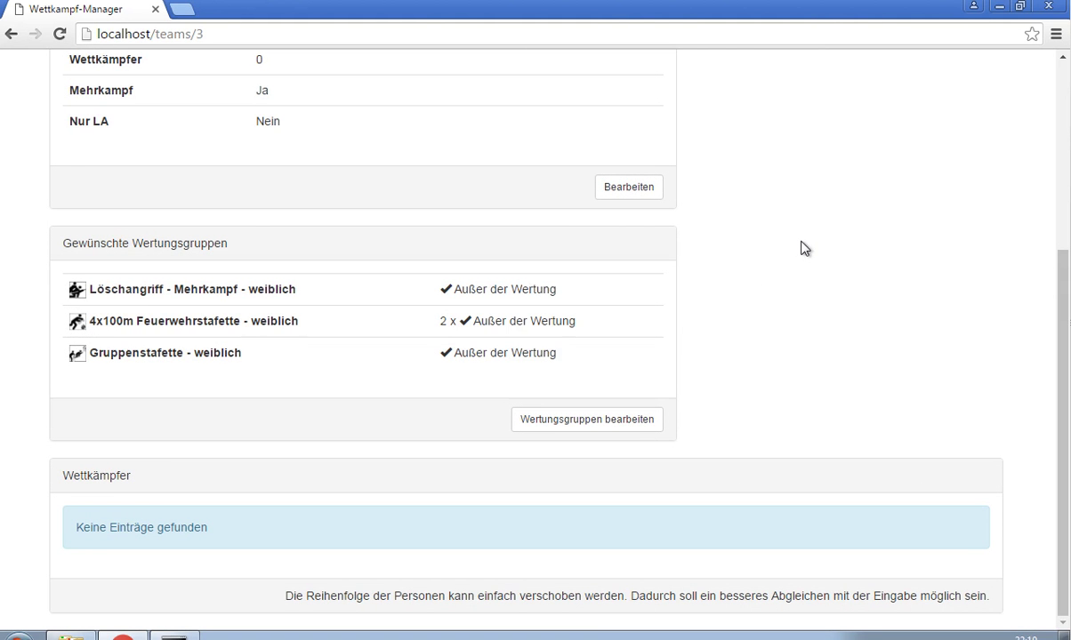
Add a female competitor to Team Mecklenburg-Vorpommern by searching part of her first name, picking the first suggestion and saving
{"action": "scroll", "coordinate": [802, 249], "scroll_direction": "up", "scroll_amount": 3}
{"action": "left_click", "coordinate": [811, 189]}
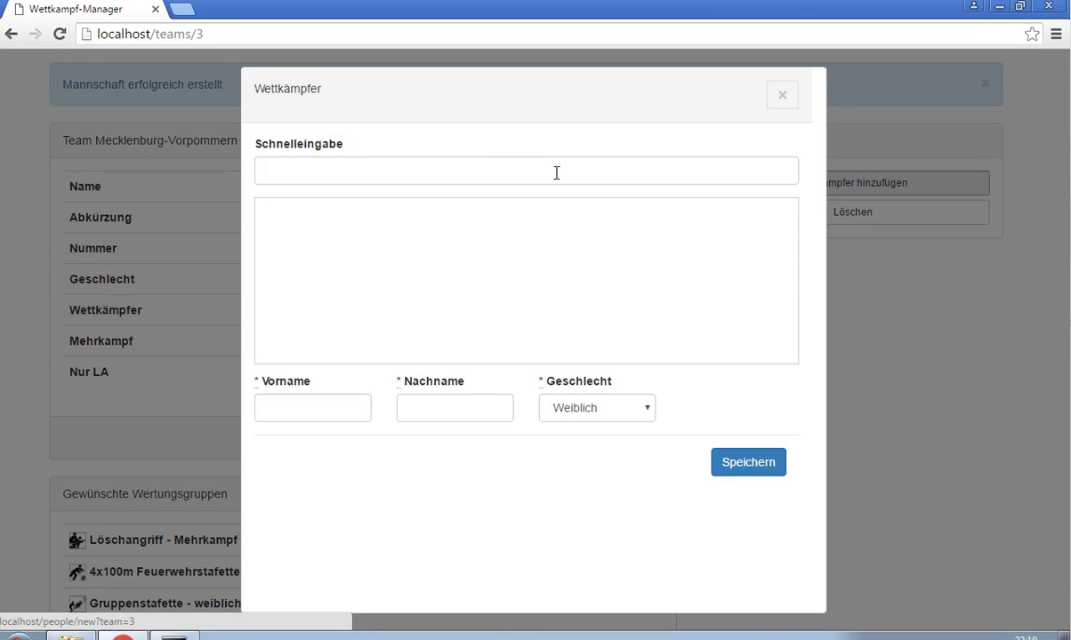
{"action": "type", "text": "ste"}
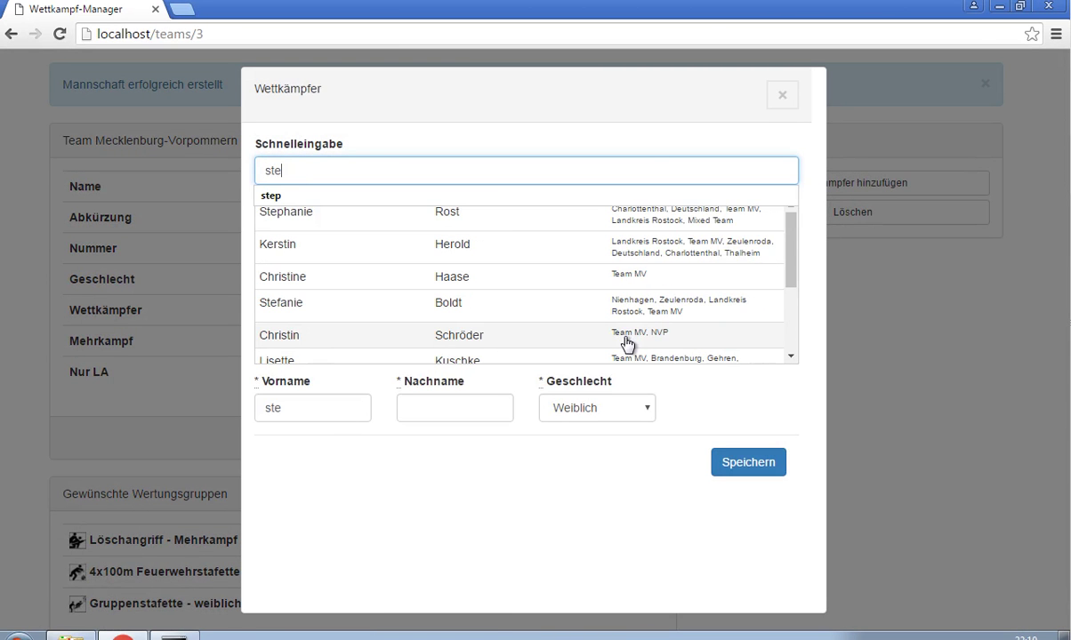
{"action": "left_click", "coordinate": [451, 218]}
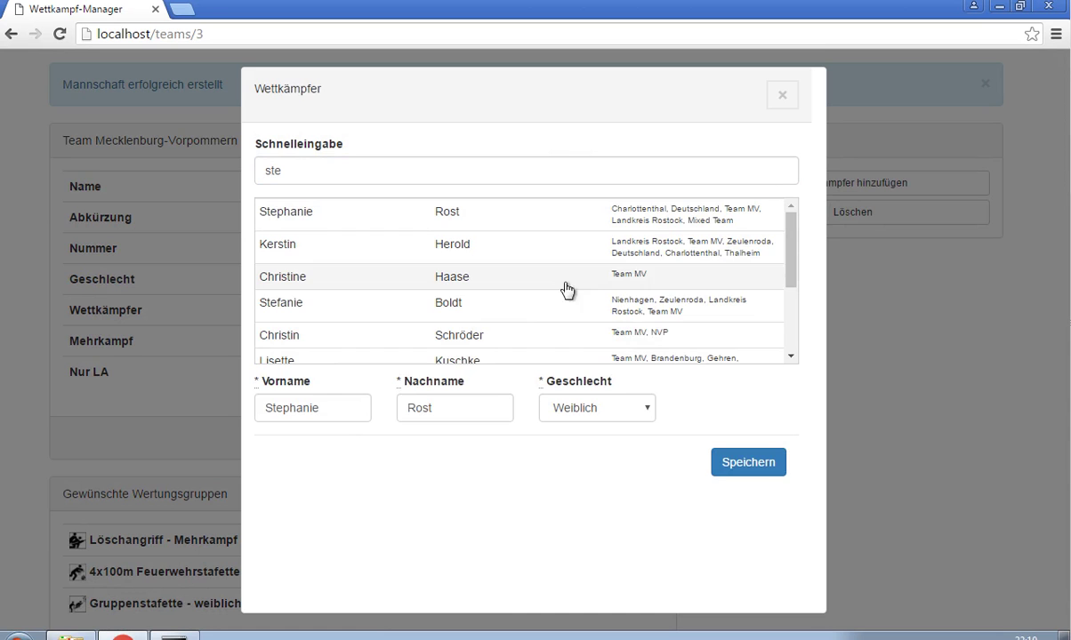
{"action": "left_click", "coordinate": [724, 462]}
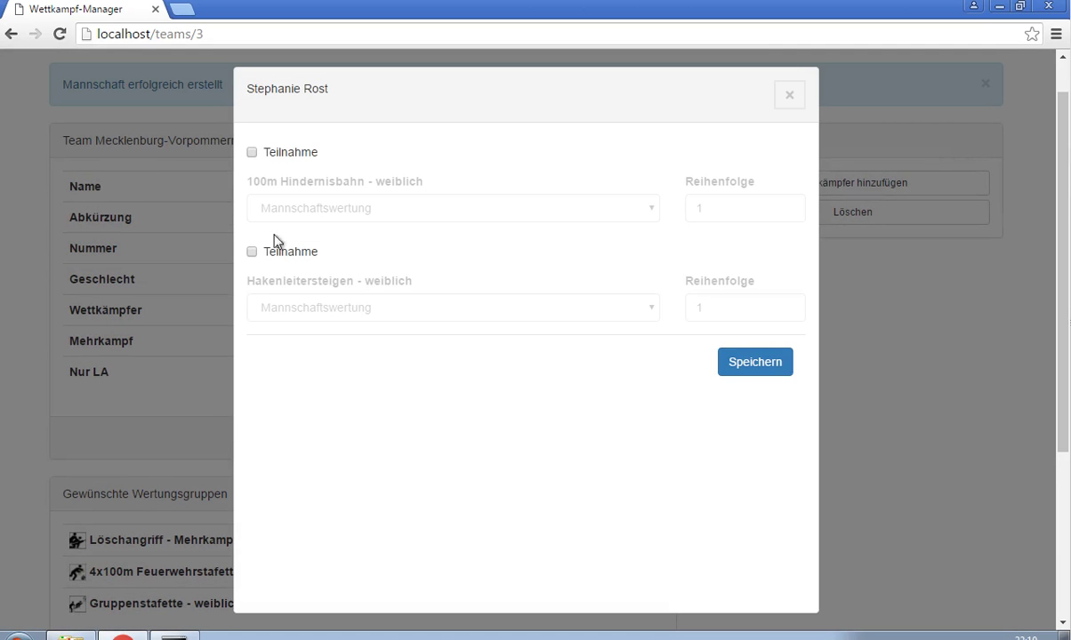
Enter the competitor in 100m Hindernisbahn and Hakenleitersteigen, both as Außer der Wertung, save, and review the team's competitor list
{"action": "left_click", "coordinate": [291, 256]}
{"action": "left_click", "coordinate": [292, 156]}
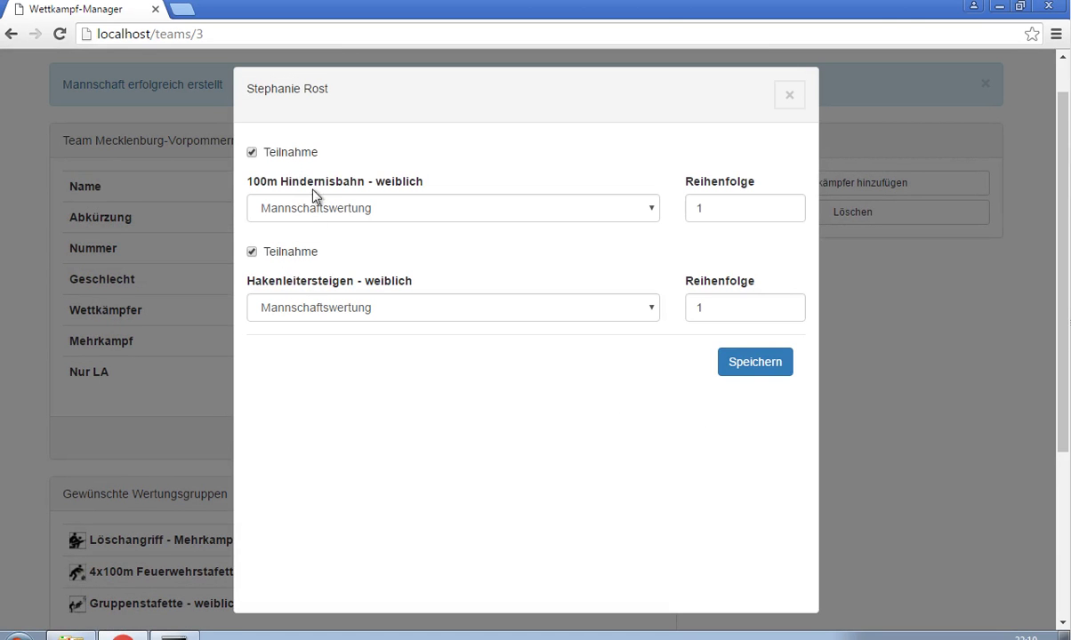
{"action": "left_click", "coordinate": [293, 212]}
{"action": "left_click", "coordinate": [311, 274]}
{"action": "left_click", "coordinate": [311, 308]}
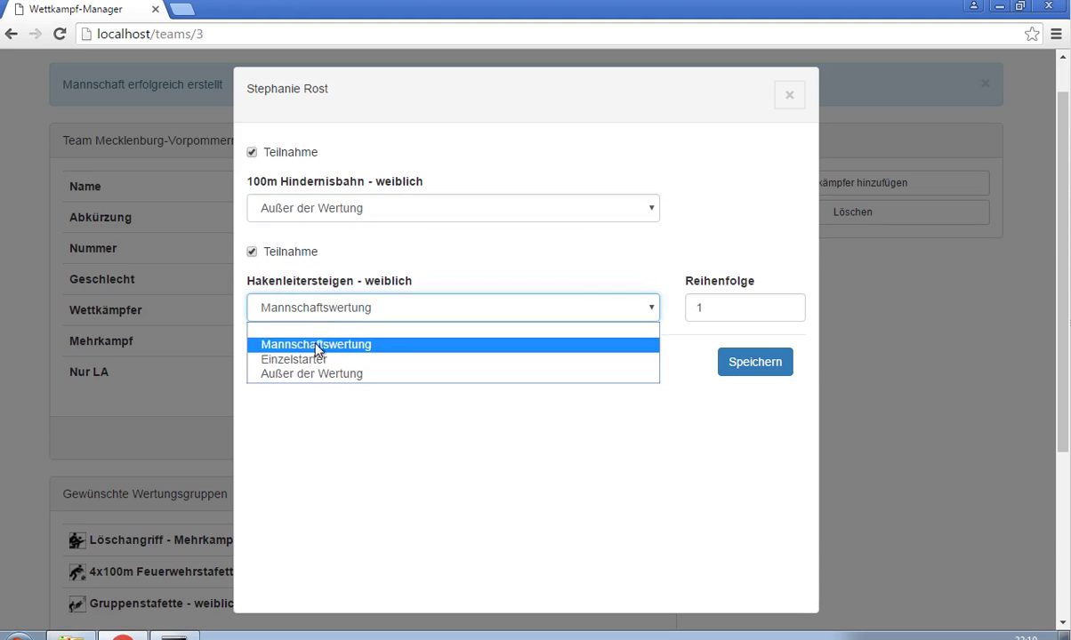
{"action": "left_click", "coordinate": [322, 378]}
{"action": "left_click", "coordinate": [741, 373]}
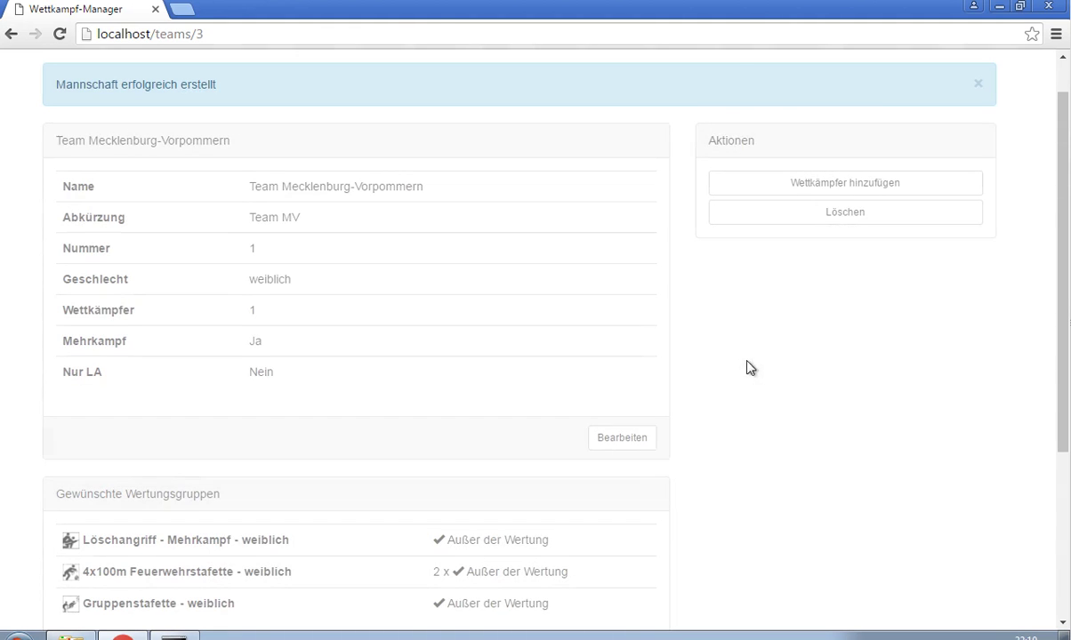
{"action": "scroll", "coordinate": [763, 329], "scroll_direction": "down", "scroll_amount": 3}
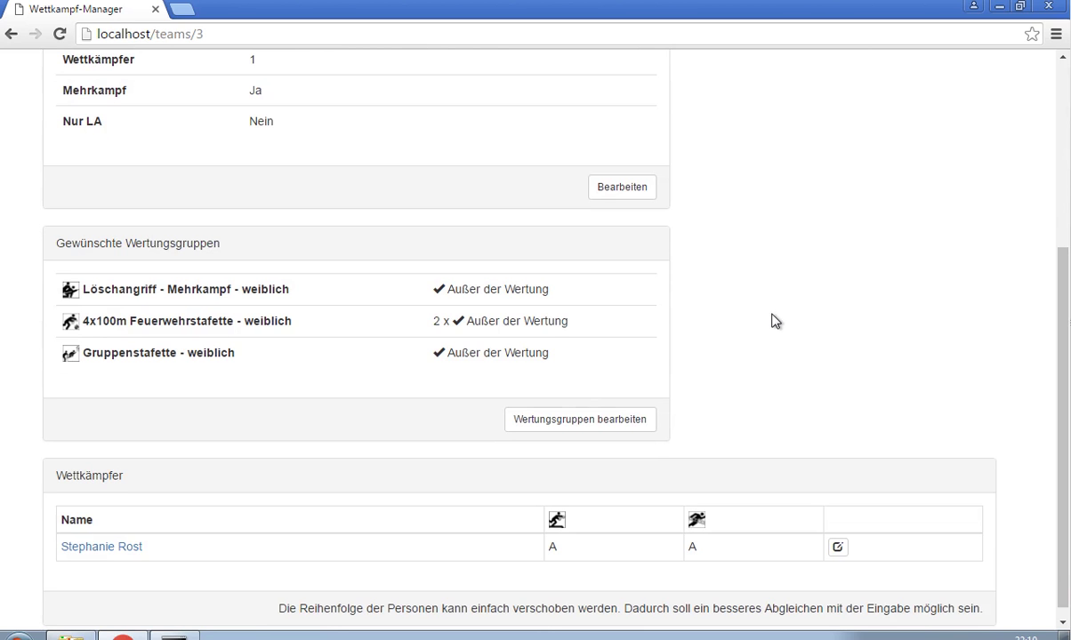
{"action": "scroll", "coordinate": [775, 320], "scroll_direction": "up", "scroll_amount": 3}
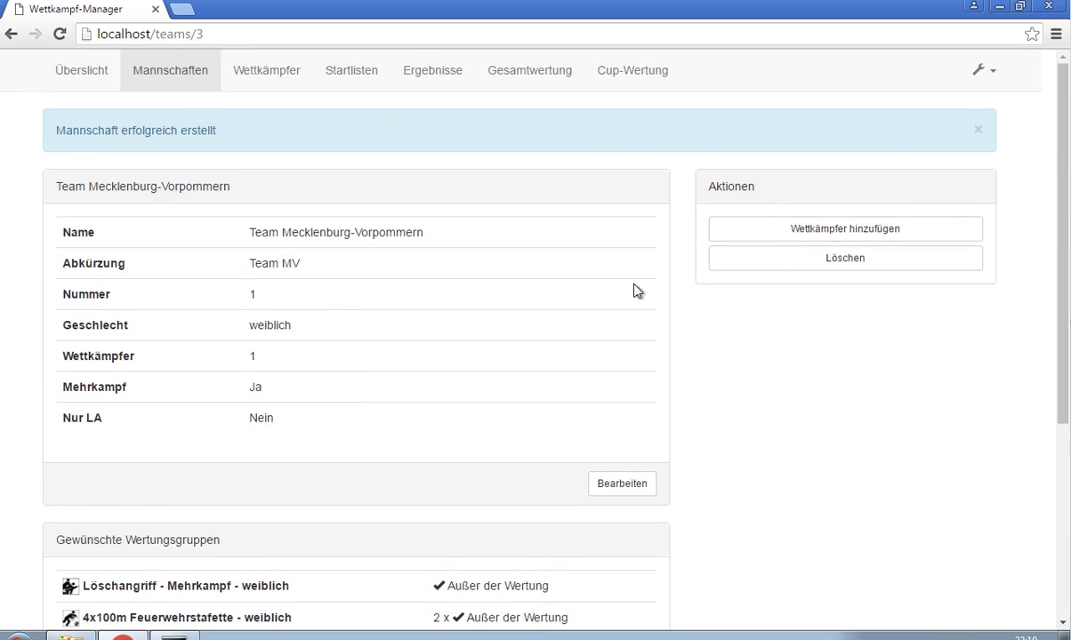
Start a new start list for the LA discipline and select all four Löschangriff scoring groups
{"action": "left_click", "coordinate": [361, 76]}
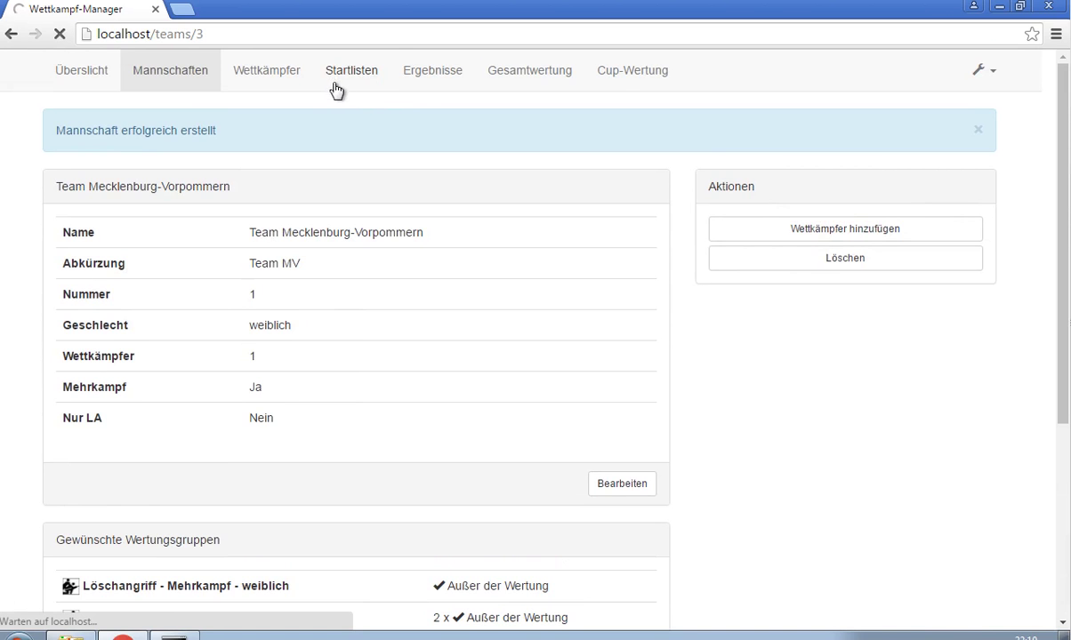
{"action": "left_click", "coordinate": [635, 219]}
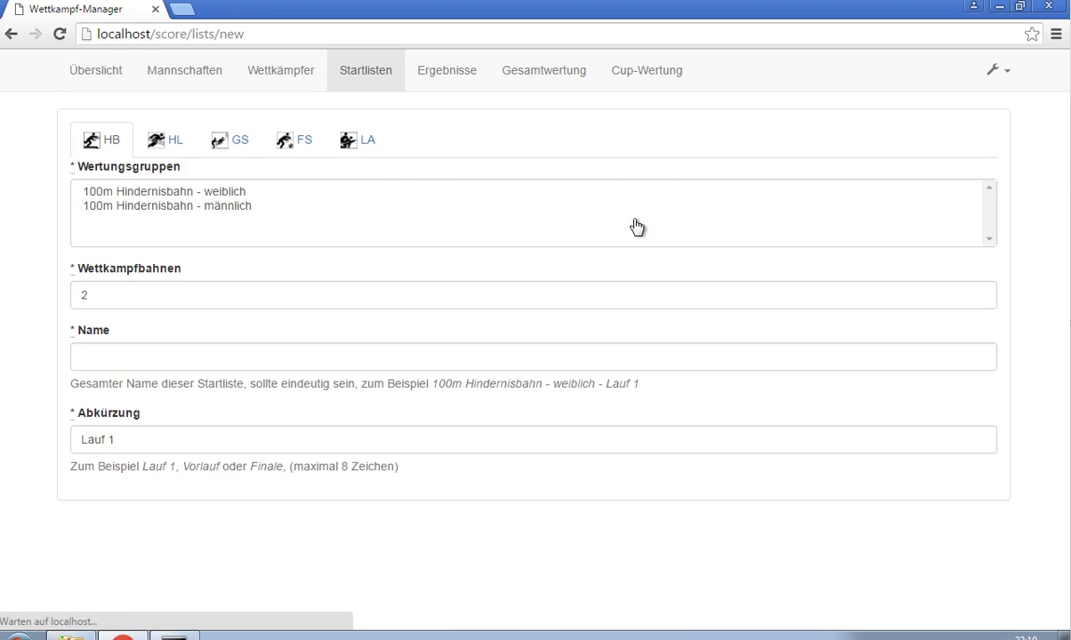
{"action": "left_click", "coordinate": [370, 153]}
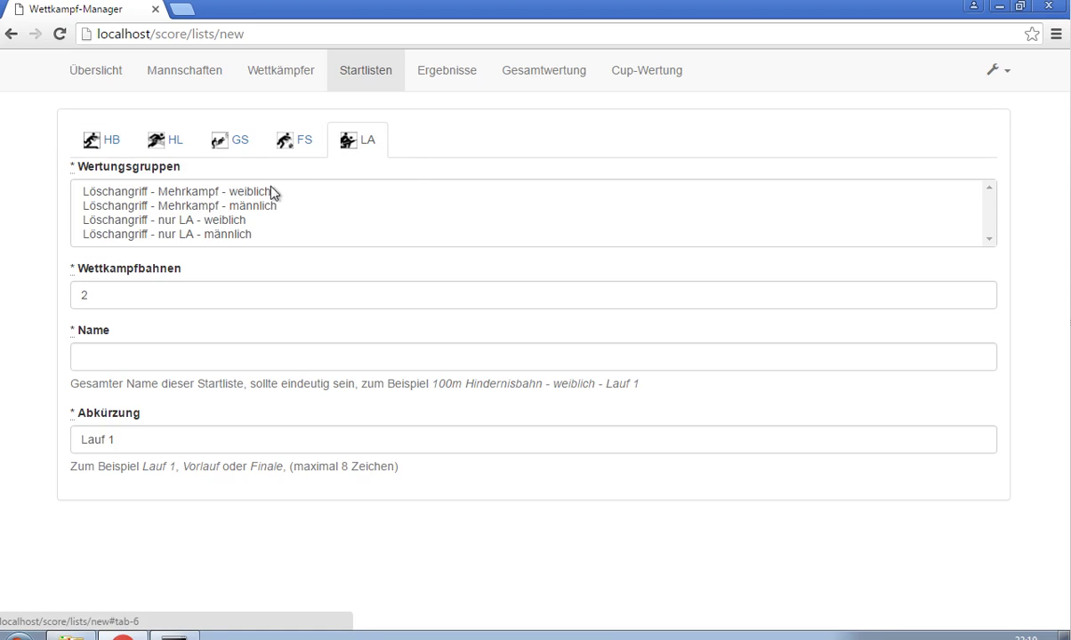
{"action": "left_click_drag", "start_coordinate": [210, 197], "coordinate": [209, 240]}
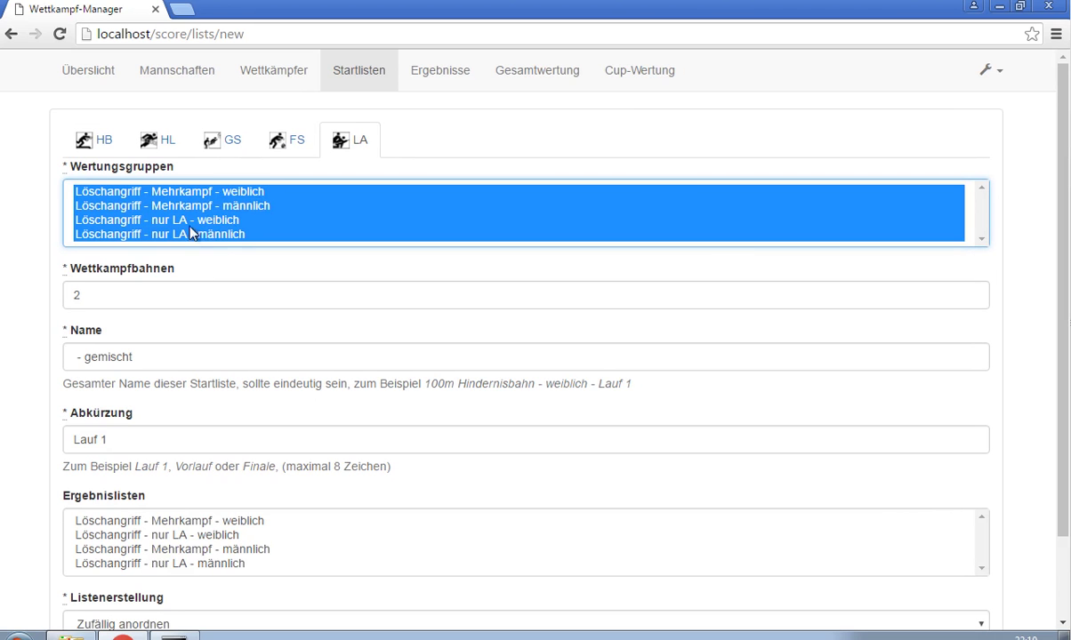
Replace the start list's suggested name with LA - Lauf 1
{"action": "left_click_drag", "start_coordinate": [184, 354], "coordinate": [61, 342]}
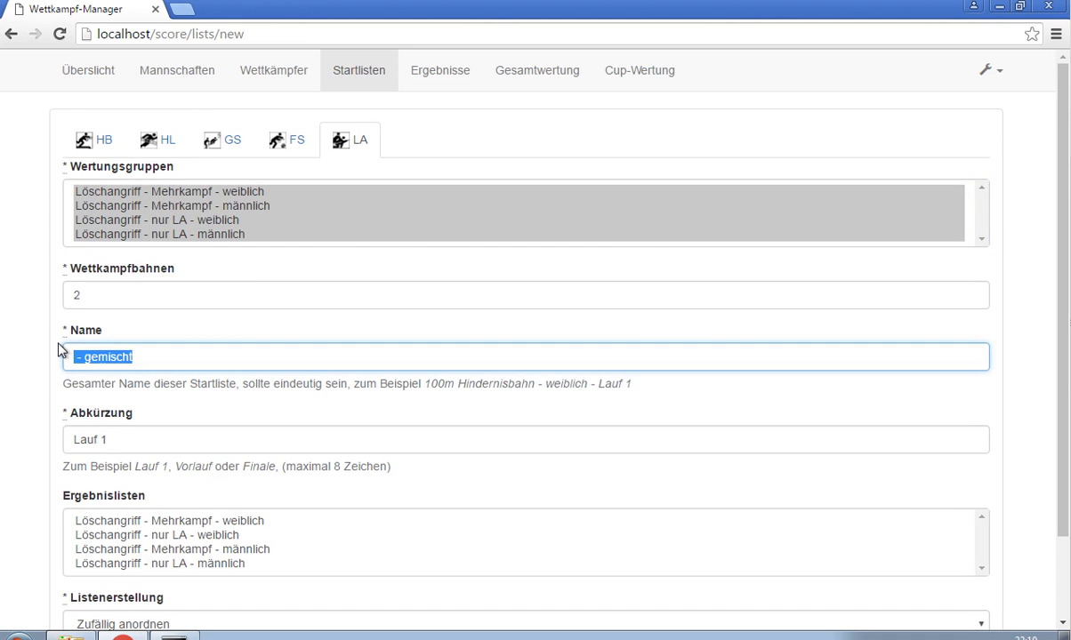
{"action": "type", "text": "LA"}
{"action": "key", "text": "Down"}
{"action": "key", "text": "Return"}
Assign all four Löschangriff result lists to the start list, choose Zufällig anordnen as the list creation method, and save
{"action": "scroll", "coordinate": [27, 418], "scroll_direction": "down", "scroll_amount": 2}
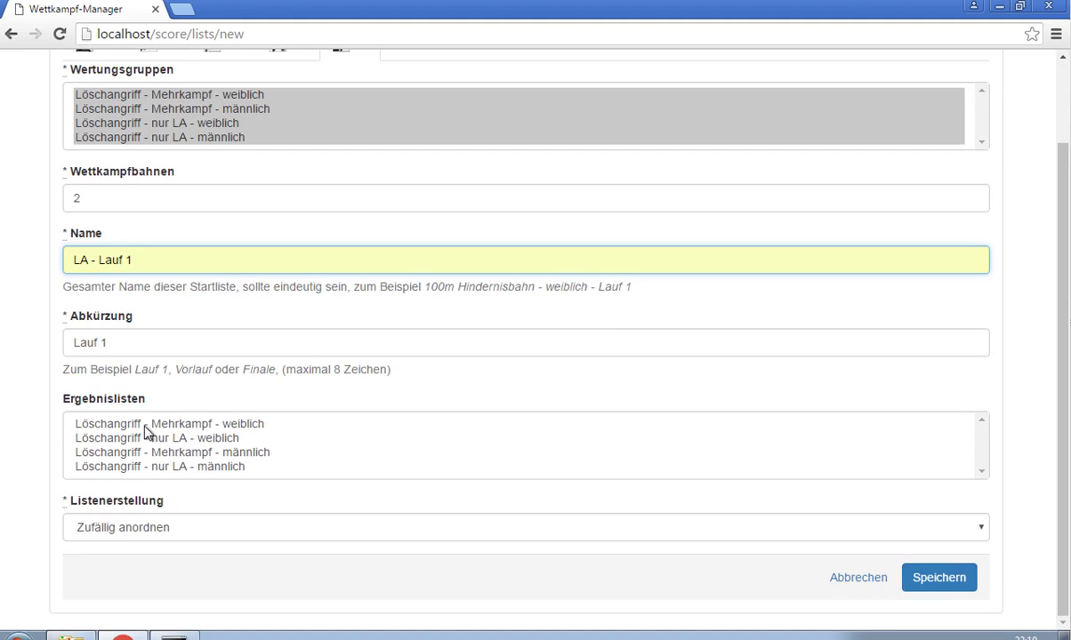
{"action": "left_click_drag", "start_coordinate": [149, 426], "coordinate": [176, 471]}
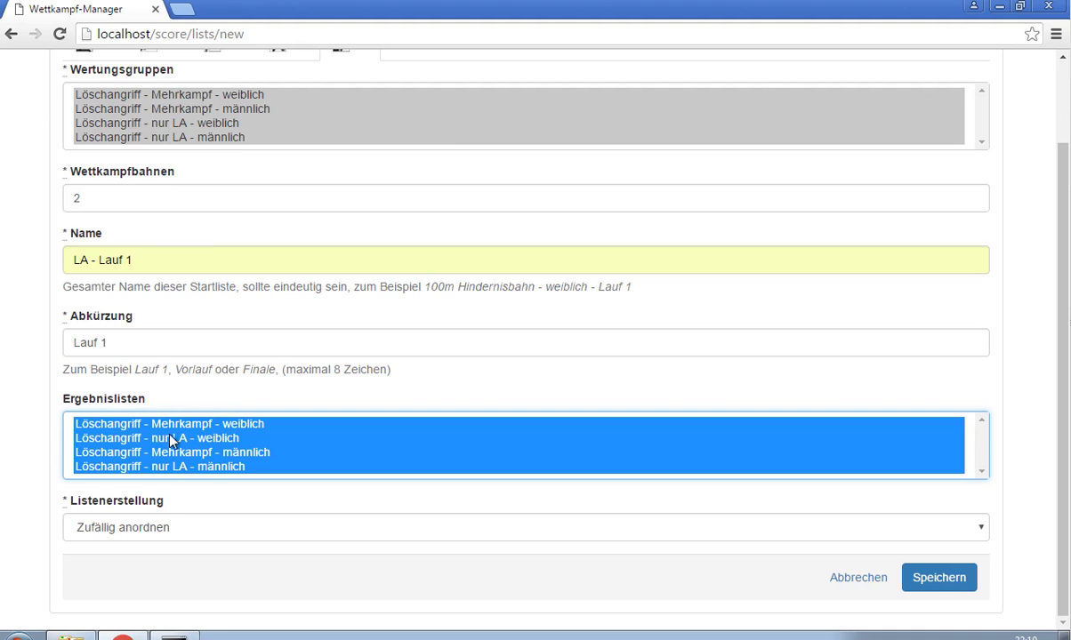
{"action": "left_click", "coordinate": [136, 537]}
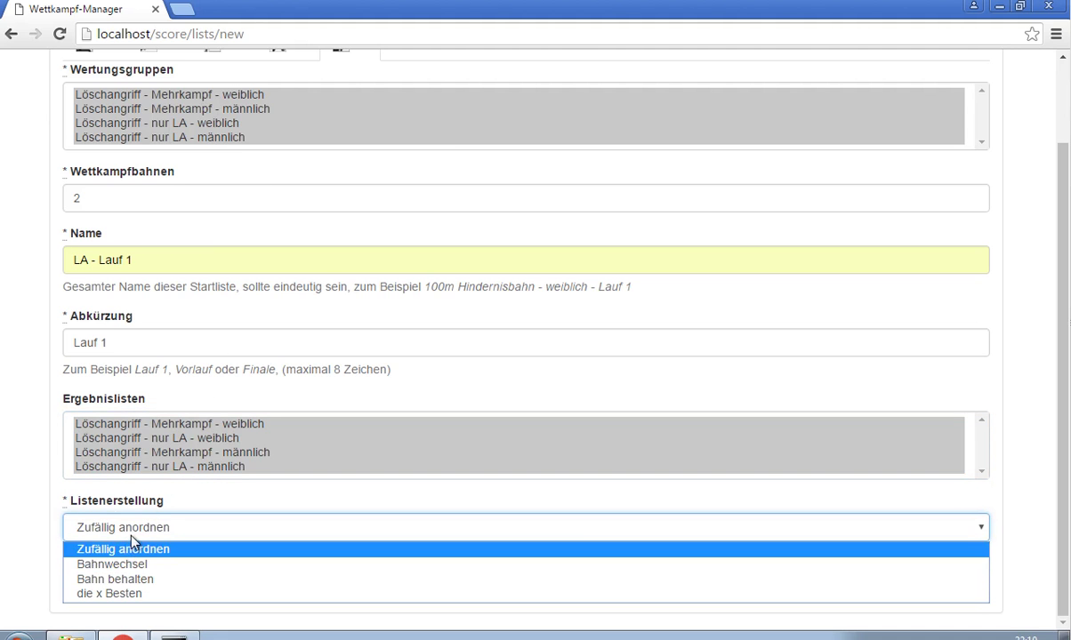
{"action": "left_click", "coordinate": [144, 548]}
{"action": "left_click", "coordinate": [934, 582]}
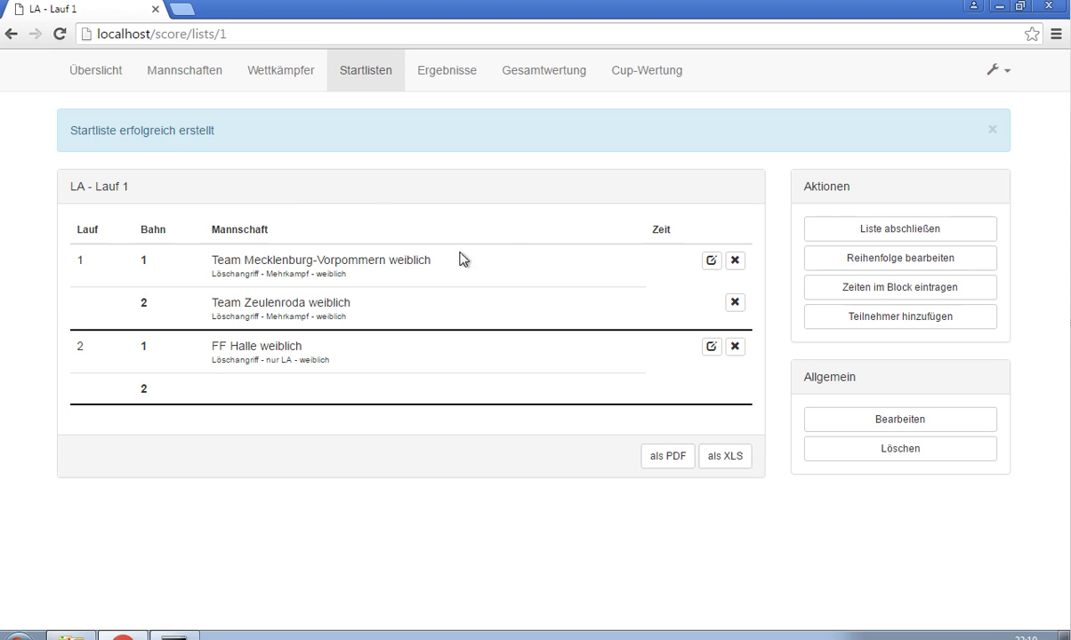
Reorder LA - Lauf 1 so FF Halle starts in run 1 on lane 1, save the order, and return to the list view
{"action": "left_click", "coordinate": [836, 259]}
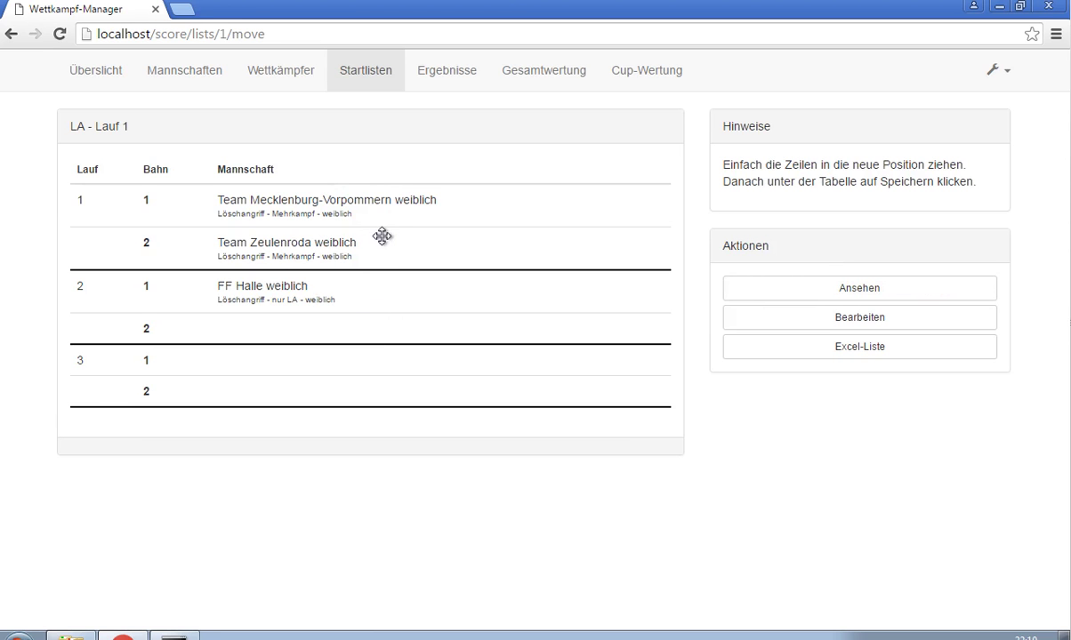
{"action": "left_click_drag", "start_coordinate": [311, 293], "coordinate": [356, 213]}
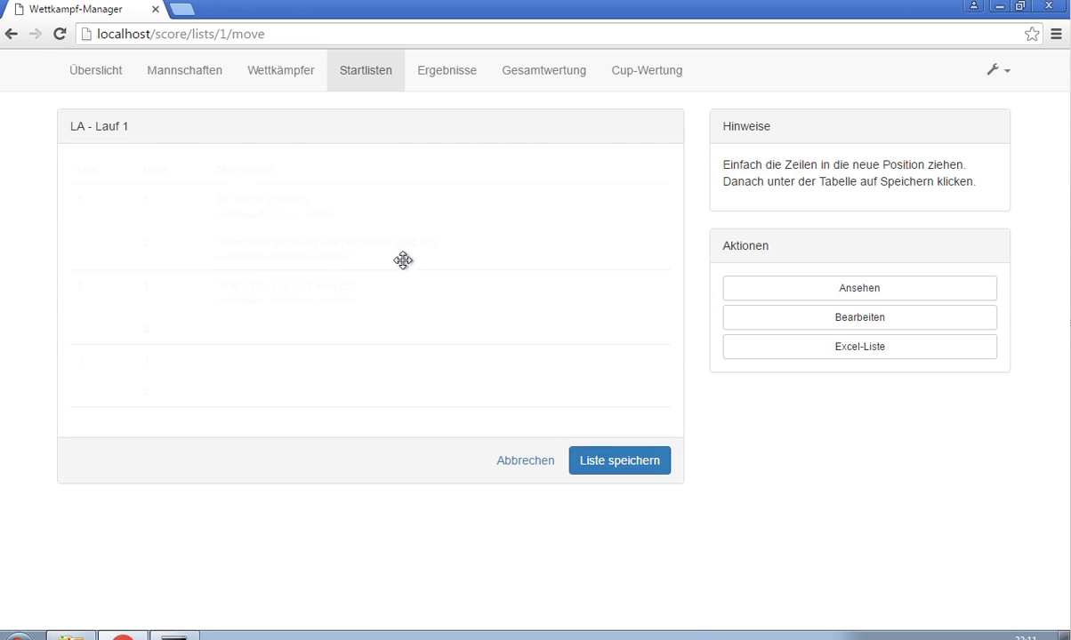
{"action": "left_click", "coordinate": [625, 464]}
{"action": "left_click", "coordinate": [860, 291]}
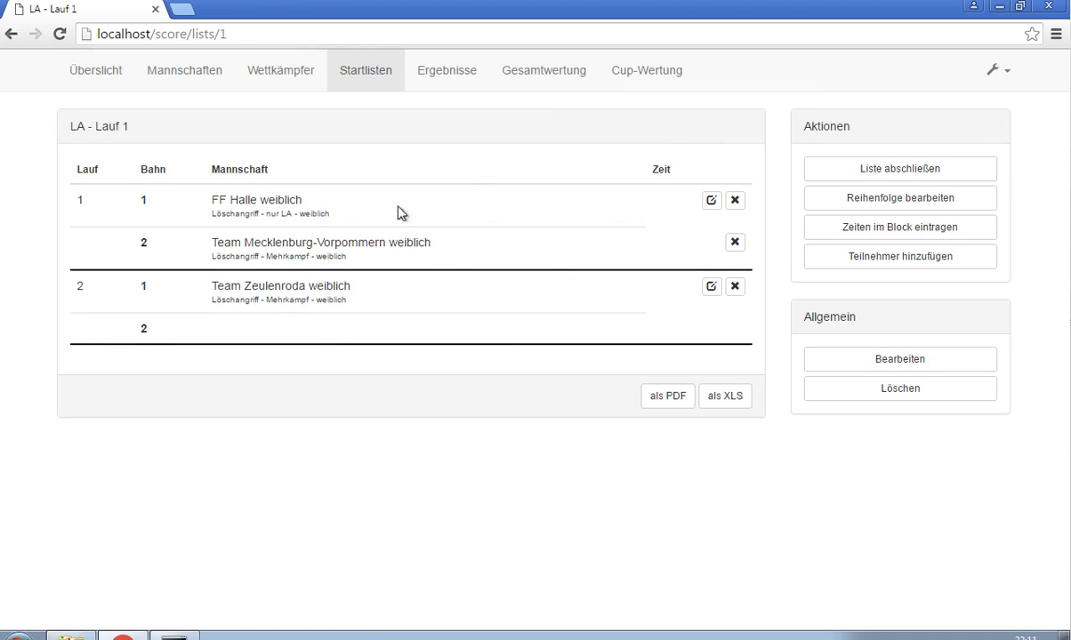
Record valid electronic times for run 1, 22,23 for FF Halle and 22,24 for Team Mecklenburg-Vorpommern, and save the run
{"action": "left_click", "coordinate": [710, 205]}
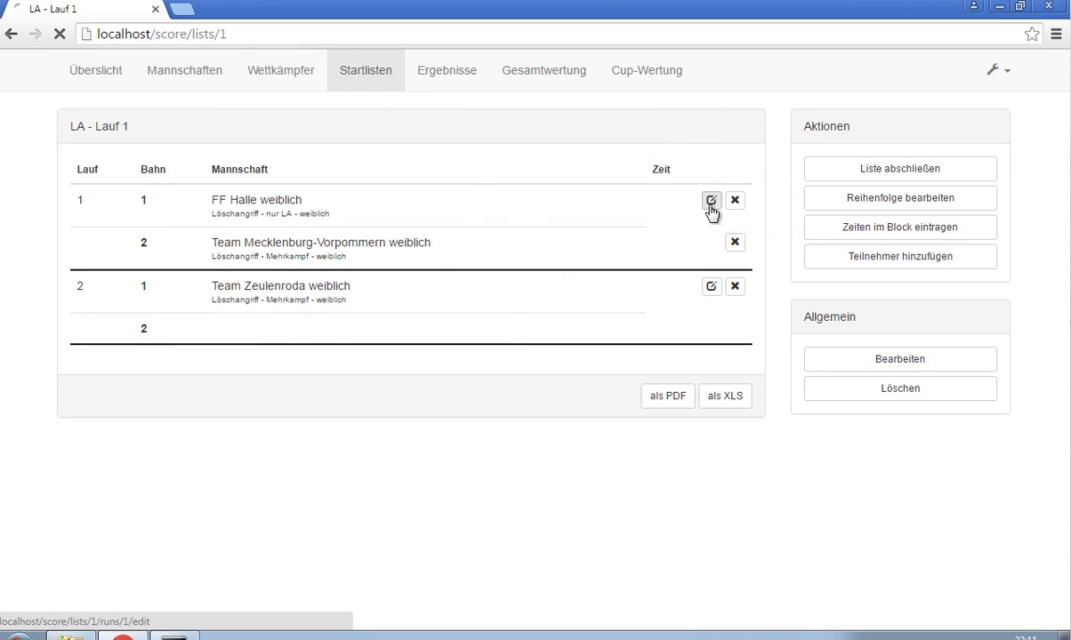
{"action": "left_click", "coordinate": [564, 204]}
{"action": "type", "text": "22.23"}
{"action": "left_click", "coordinate": [588, 307]}
{"action": "key", "text": "Tab"}
{"action": "type", "text": "22"}
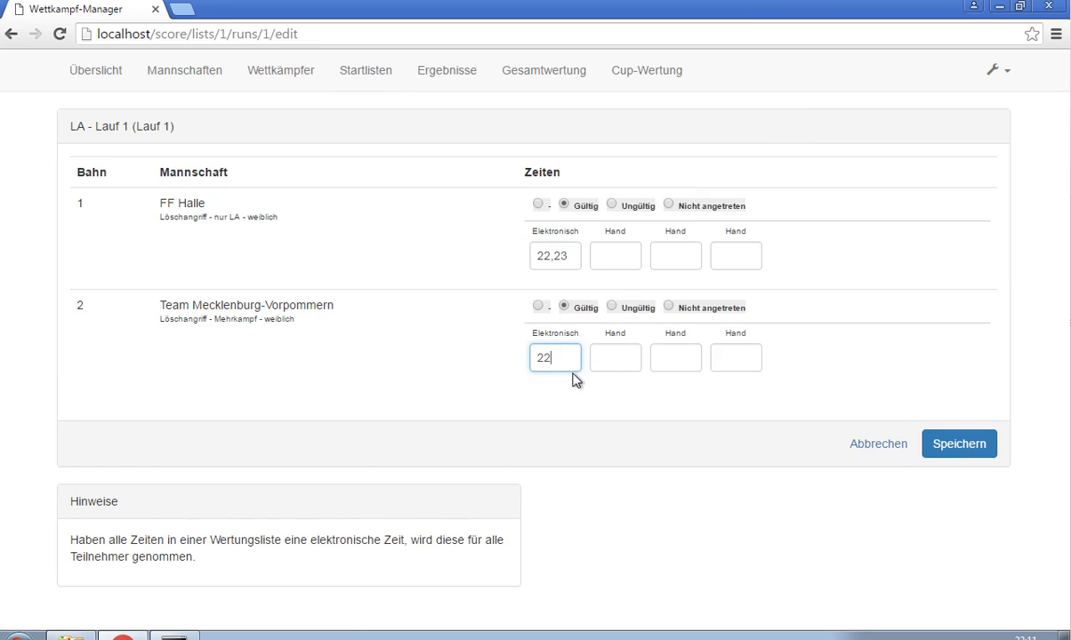
{"action": "left_click", "coordinate": [959, 444]}
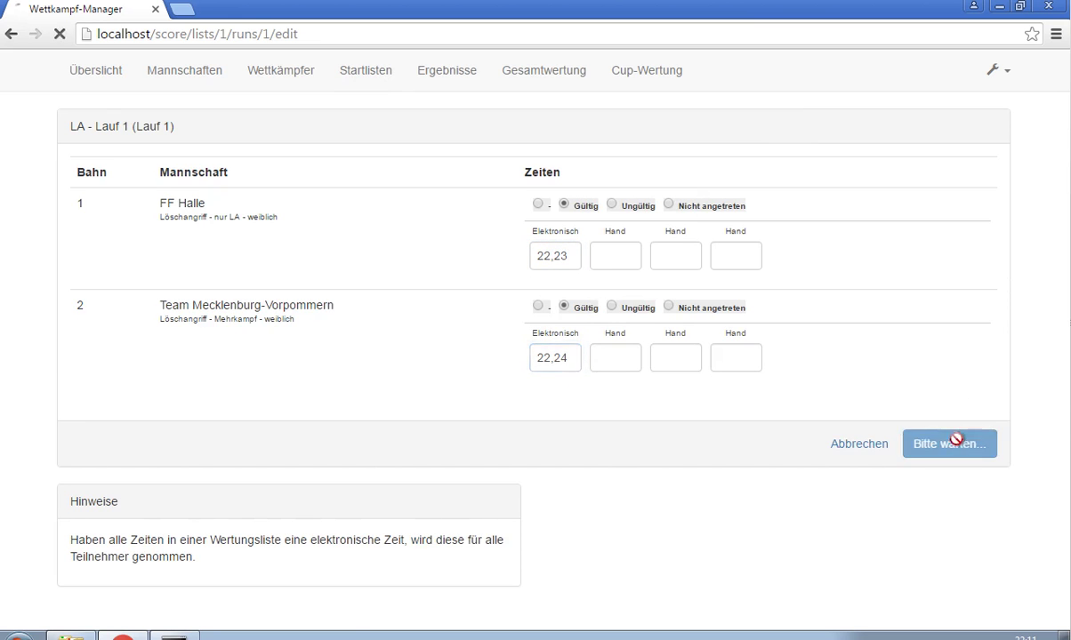
Record a valid electronic time of 22,25 for Team Zeulenroda in run 2 and save the run
{"action": "left_click", "coordinate": [711, 347]}
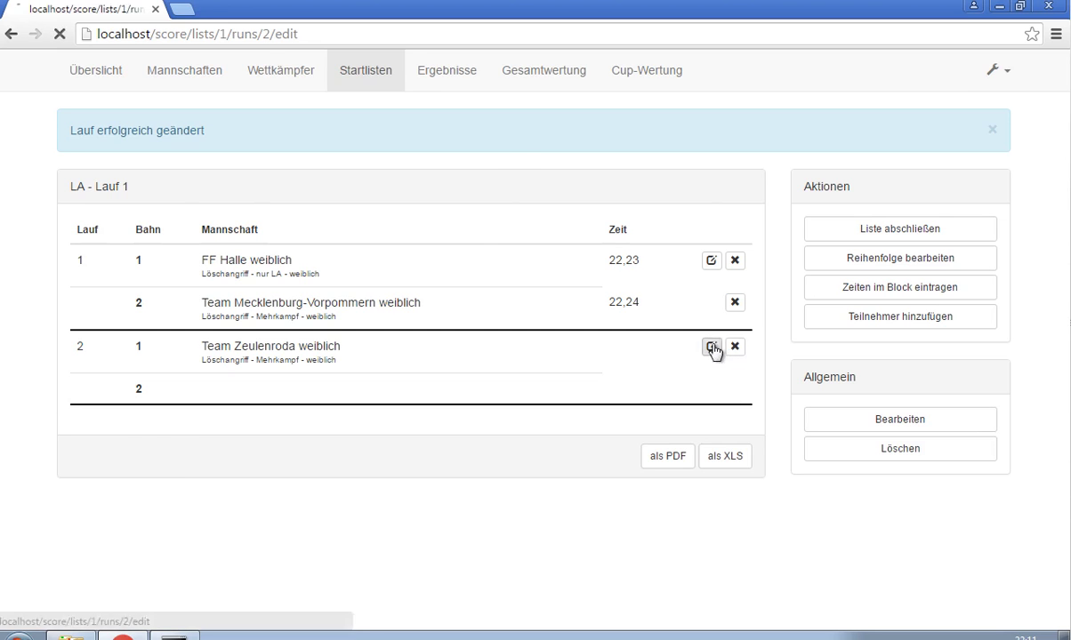
{"action": "left_click", "coordinate": [521, 208]}
{"action": "left_click", "coordinate": [496, 256]}
{"action": "type", "text": "22,25"}
{"action": "left_click", "coordinate": [978, 347]}
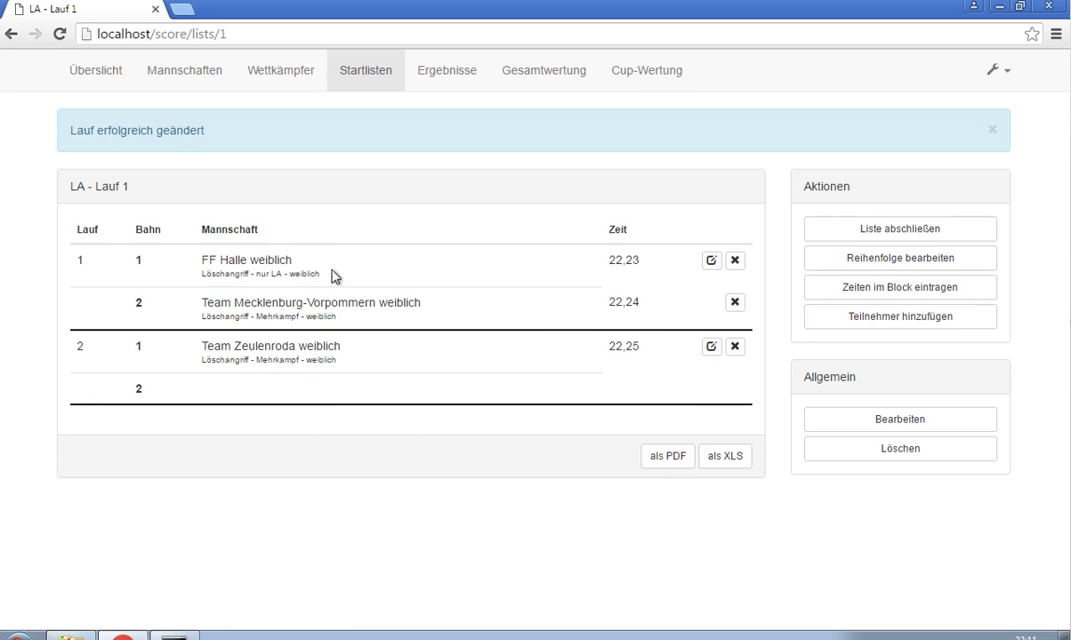
Start a new Löschangriff start list and select all four of its Wertungsgruppen
{"action": "left_click", "coordinate": [363, 82]}
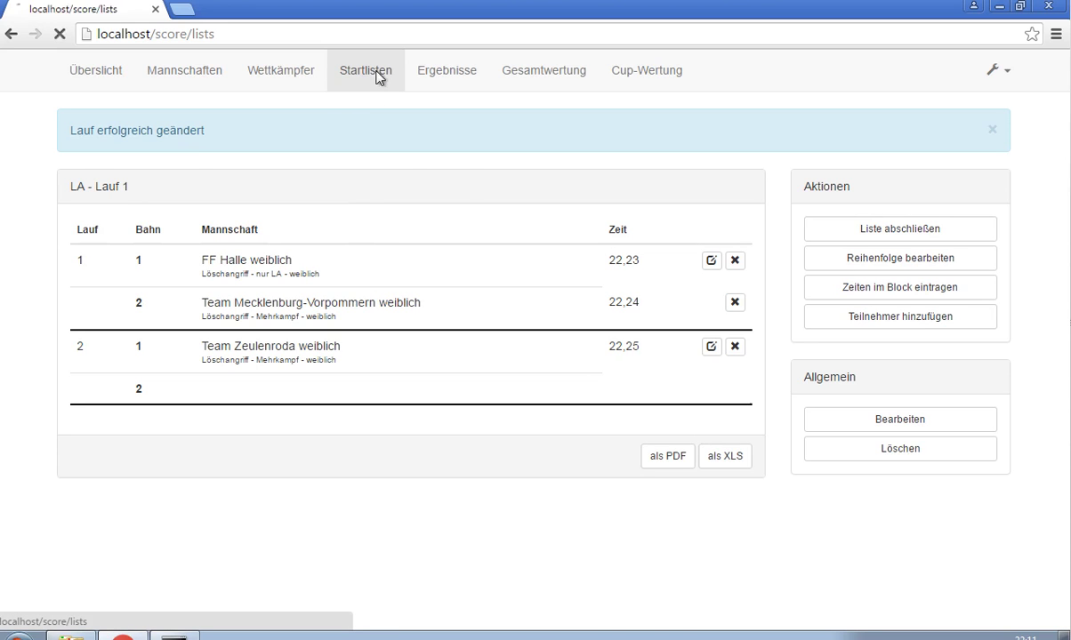
{"action": "left_click", "coordinate": [625, 254]}
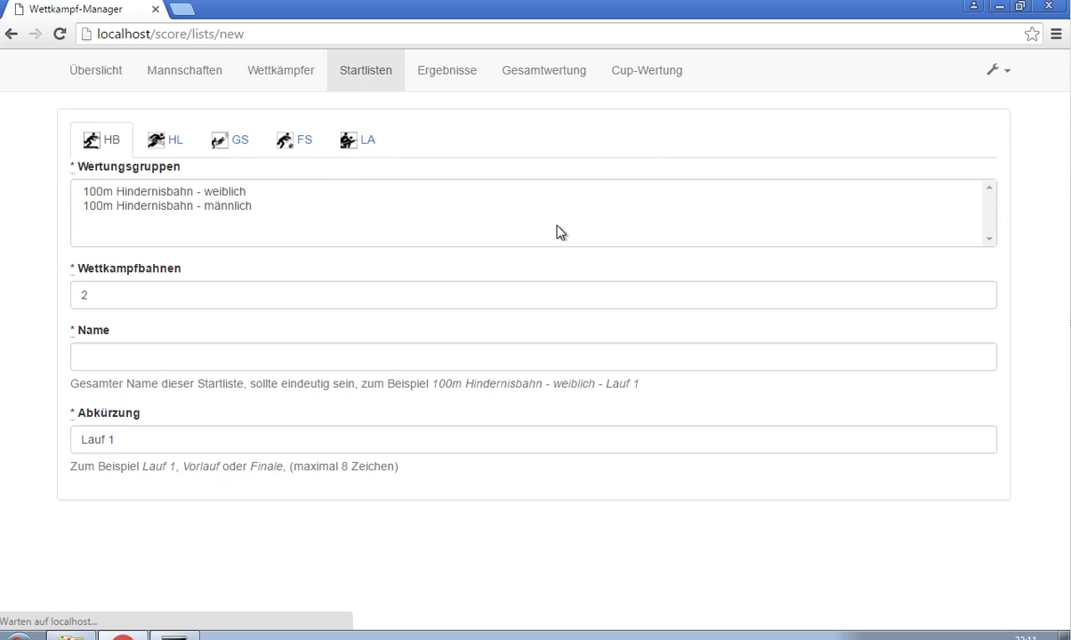
{"action": "left_click", "coordinate": [357, 147]}
{"action": "left_click_drag", "start_coordinate": [300, 189], "coordinate": [275, 265]}
Name the new start list LA - Lauf 2 and set its abbreviation to Lauf 2
{"action": "left_click_drag", "start_coordinate": [135, 346], "coordinate": [68, 345]}
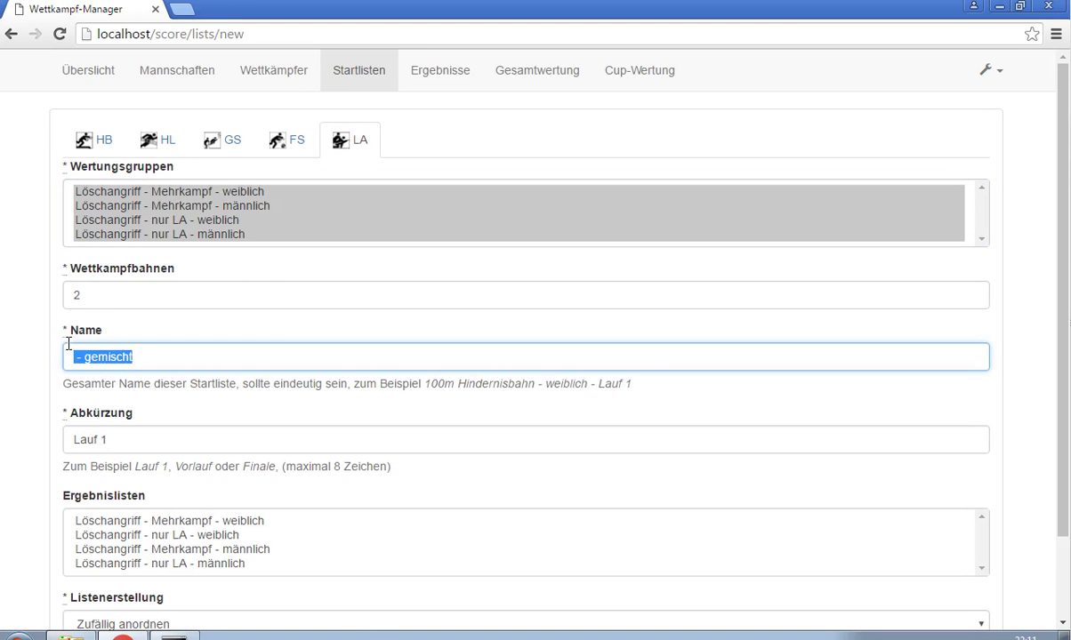
{"action": "type", "text": "LA"}
{"action": "key", "text": "Down"}
{"action": "key", "text": "Down"}
{"action": "key", "text": "Return"}
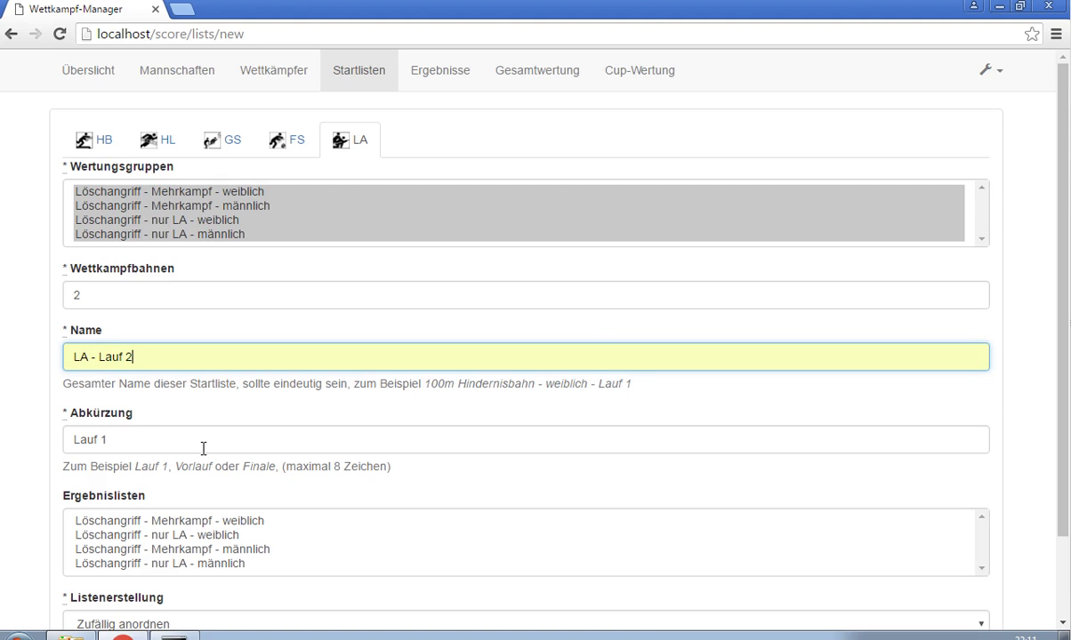
{"action": "left_click", "coordinate": [197, 430]}
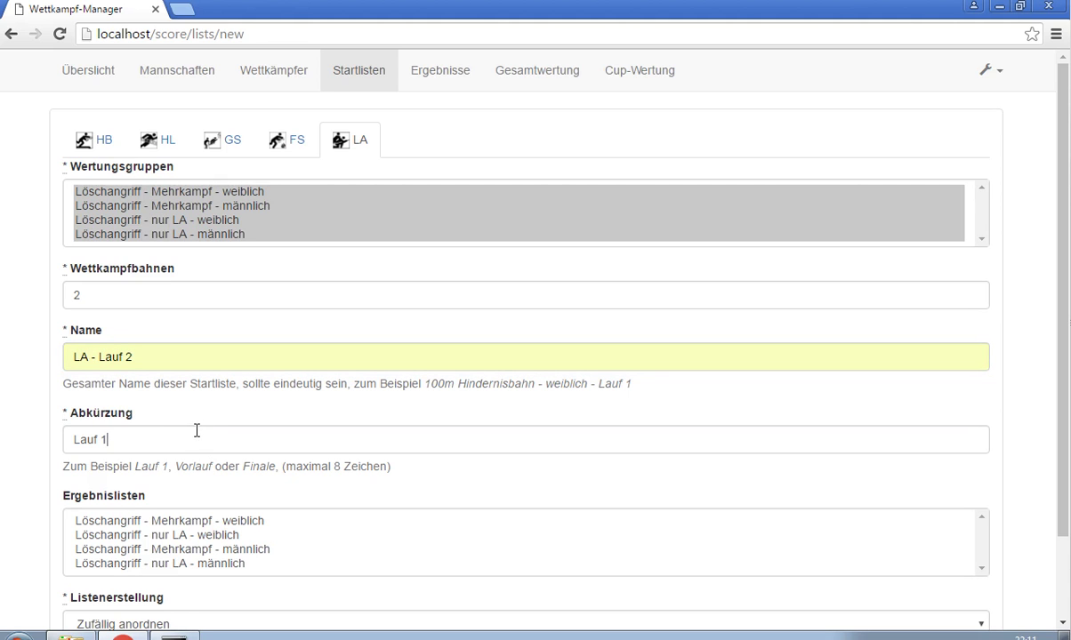
{"action": "key", "text": "BackSpace"}
{"action": "type", "text": "2"}
Assign all four Löschangriff result lists, choose Bahnwechsel as list creation with LA - Lauf 1 as previous list, and save
{"action": "left_click", "coordinate": [251, 588]}
{"action": "scroll", "coordinate": [251, 588], "scroll_direction": "down", "scroll_amount": 2}
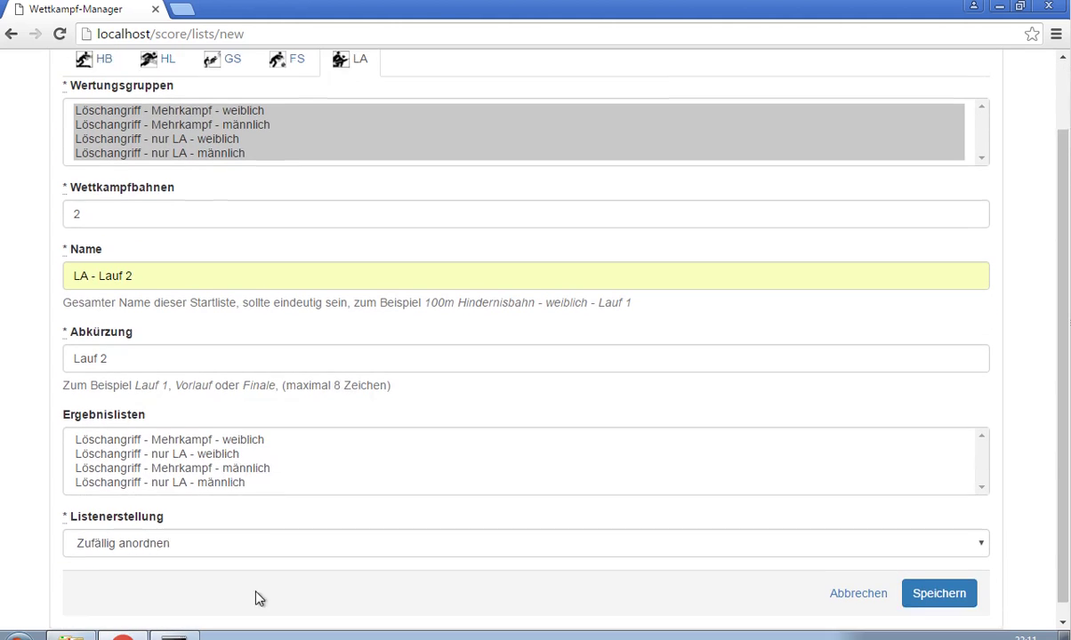
{"action": "left_click_drag", "start_coordinate": [227, 424], "coordinate": [187, 478]}
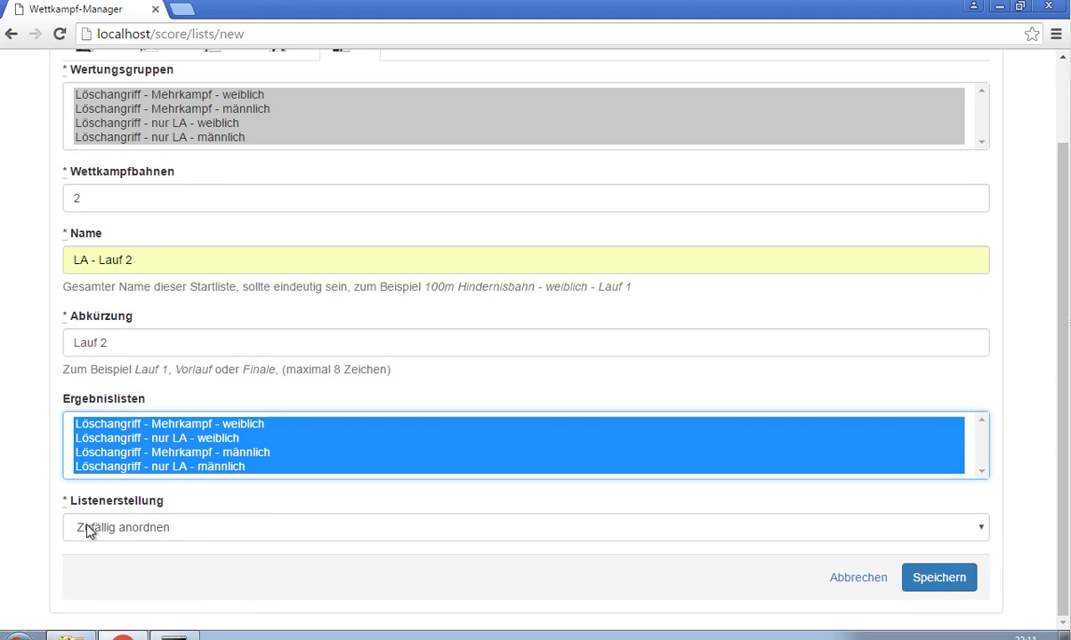
{"action": "left_click", "coordinate": [108, 534]}
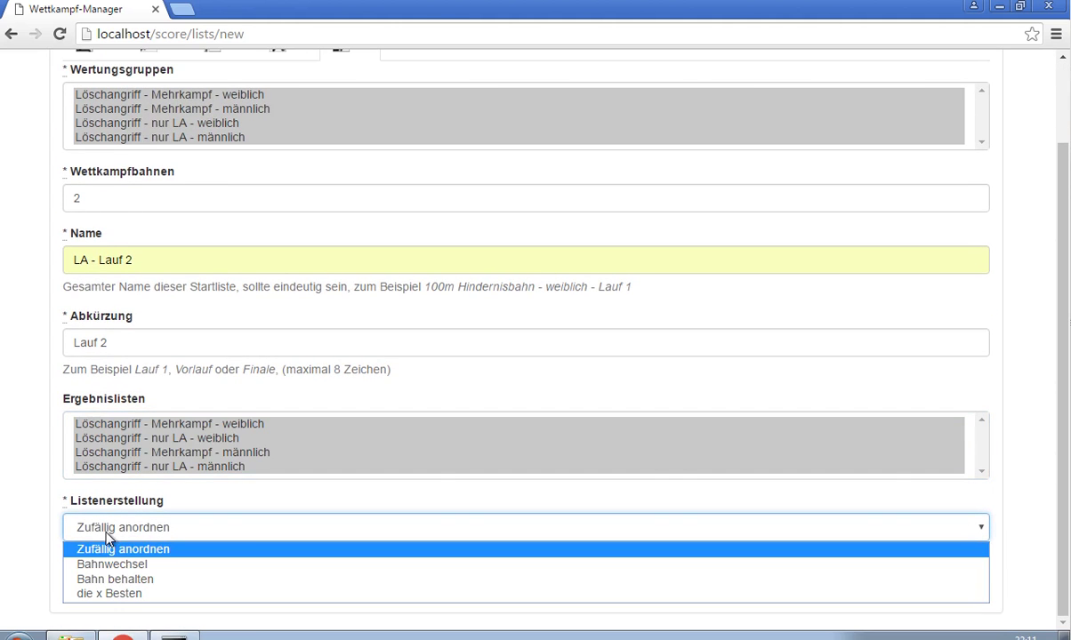
{"action": "left_click", "coordinate": [106, 566]}
{"action": "scroll", "coordinate": [87, 530], "scroll_direction": "down", "scroll_amount": 1}
{"action": "left_click", "coordinate": [93, 528]}
{"action": "left_click", "coordinate": [100, 550]}
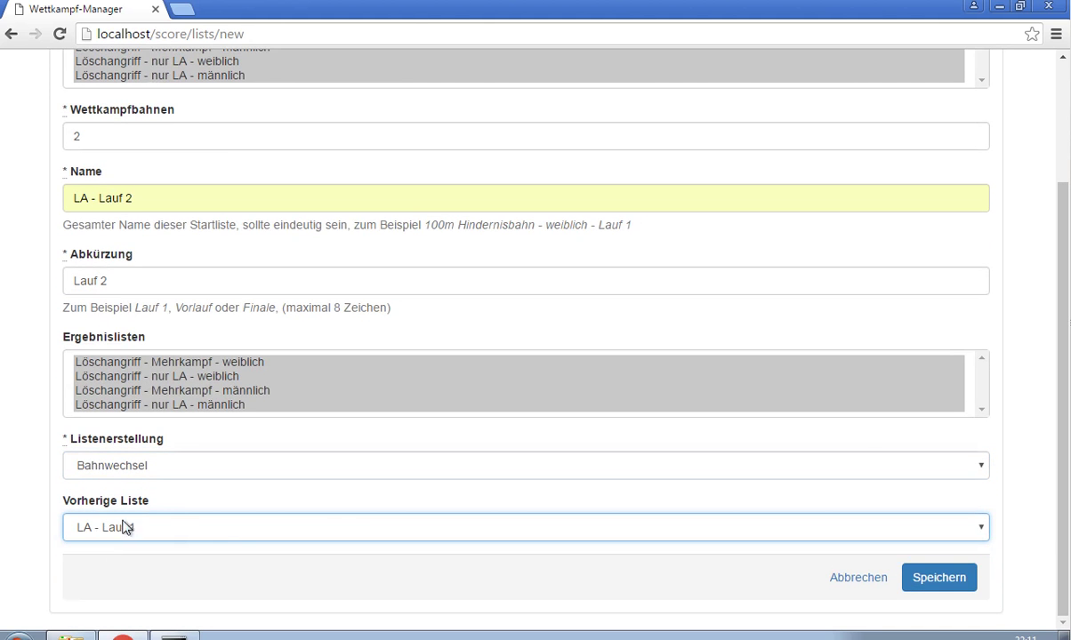
{"action": "left_click", "coordinate": [931, 578]}
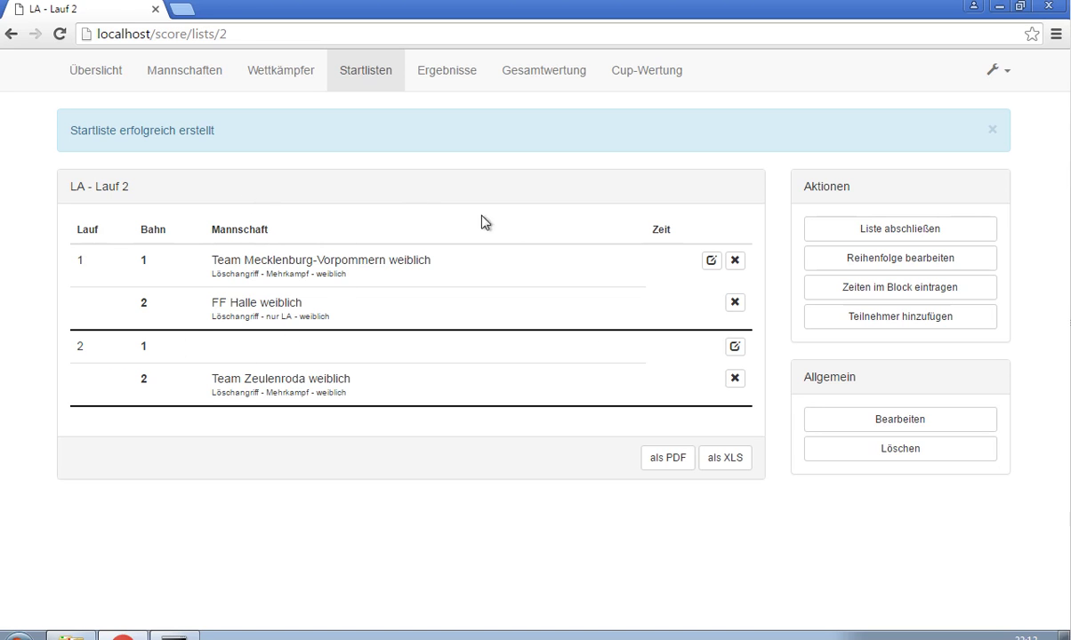
Record the result D for all three teams in LA - Lauf 2 through block time entry and save
{"action": "left_click", "coordinate": [873, 289]}
{"action": "left_click", "coordinate": [674, 203]}
{"action": "left_click", "coordinate": [675, 304]}
{"action": "left_click", "coordinate": [947, 576]}
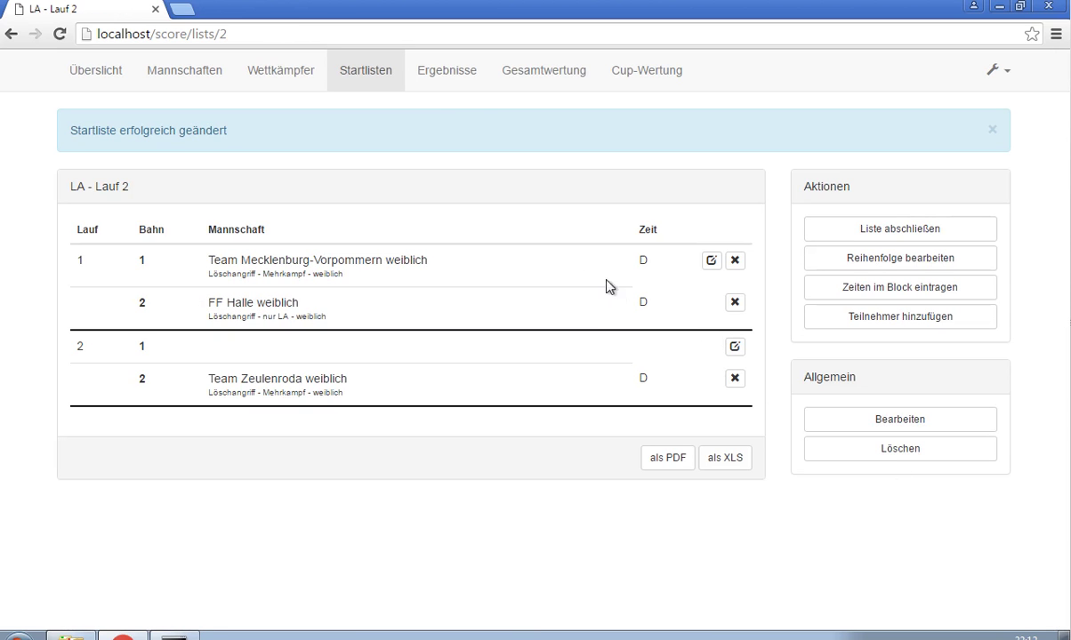
View the results of Löschangriff - nur LA - weiblich
{"action": "left_click", "coordinate": [447, 71]}
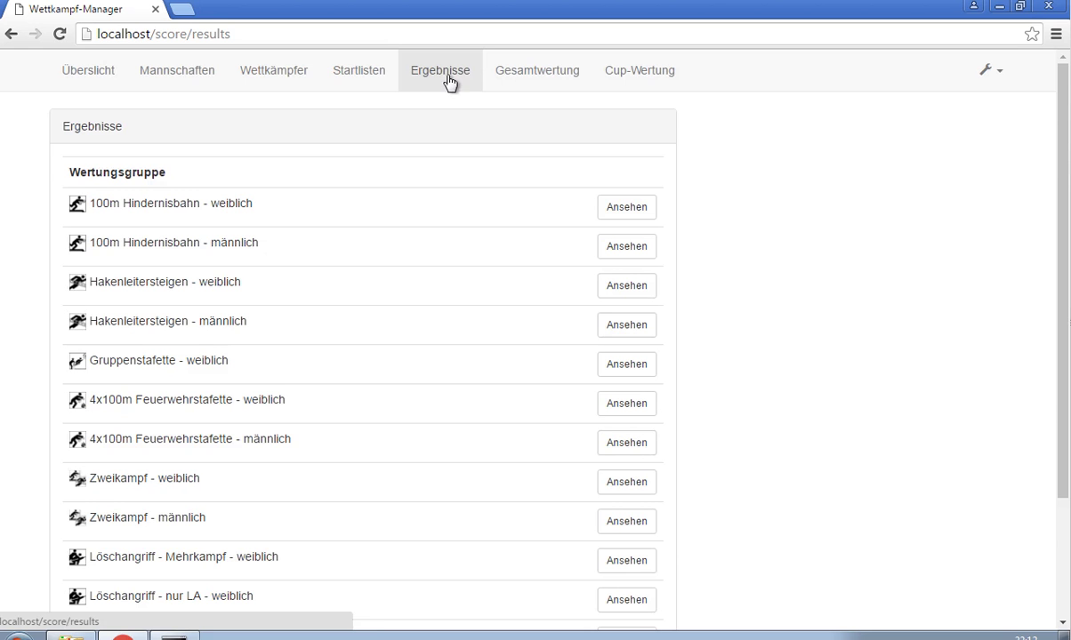
{"action": "scroll", "coordinate": [323, 416], "scroll_direction": "down", "scroll_amount": 3}
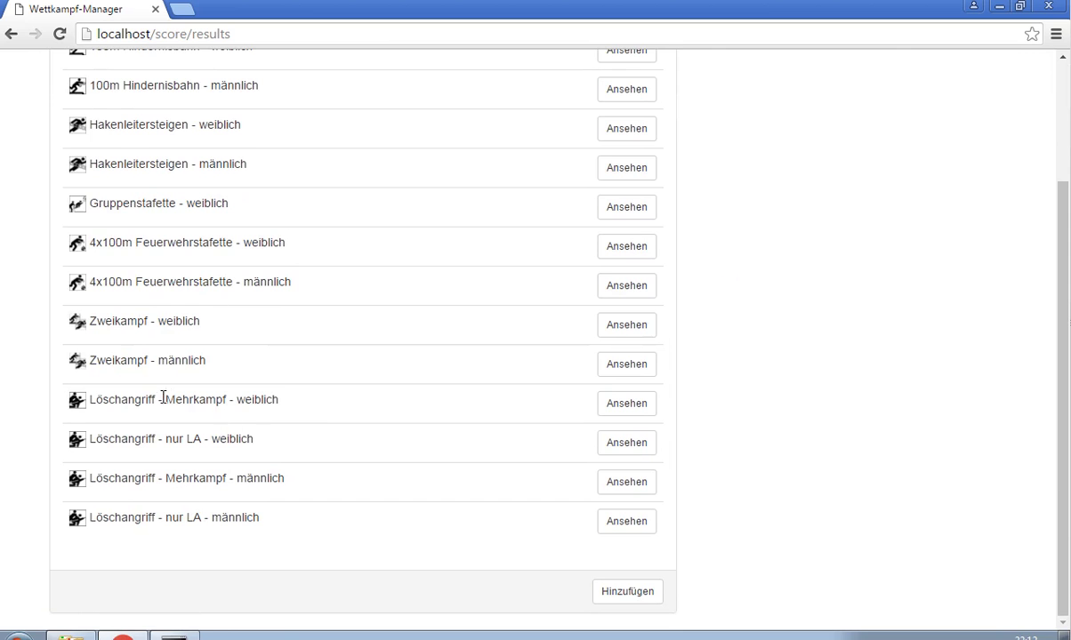
{"action": "left_click", "coordinate": [626, 444]}
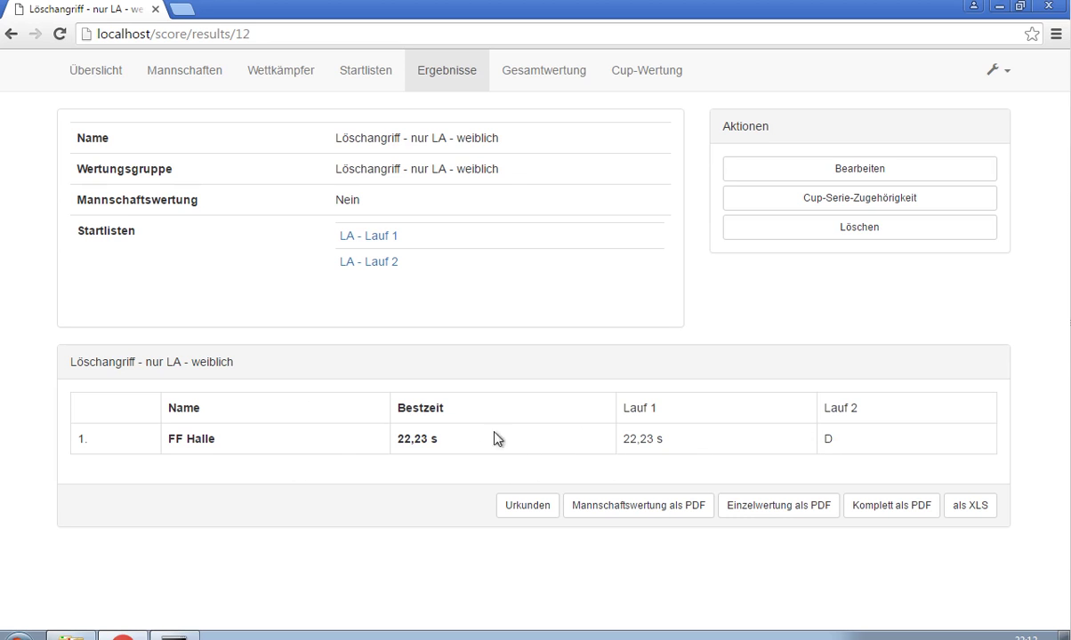
View the results of Löschangriff - Mehrkampf - weiblich, including the teams listed under Außer der Wertung
{"action": "left_click", "coordinate": [430, 84]}
{"action": "scroll", "coordinate": [382, 413], "scroll_direction": "down", "scroll_amount": 2}
{"action": "left_click", "coordinate": [610, 404]}
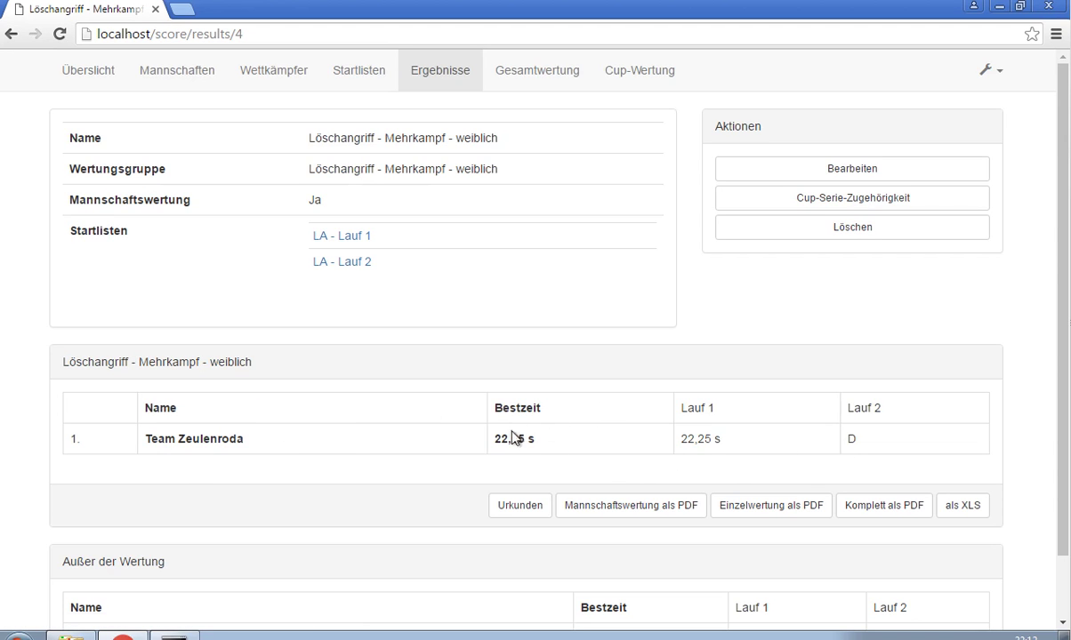
{"action": "scroll", "coordinate": [303, 509], "scroll_direction": "down", "scroll_amount": 1}
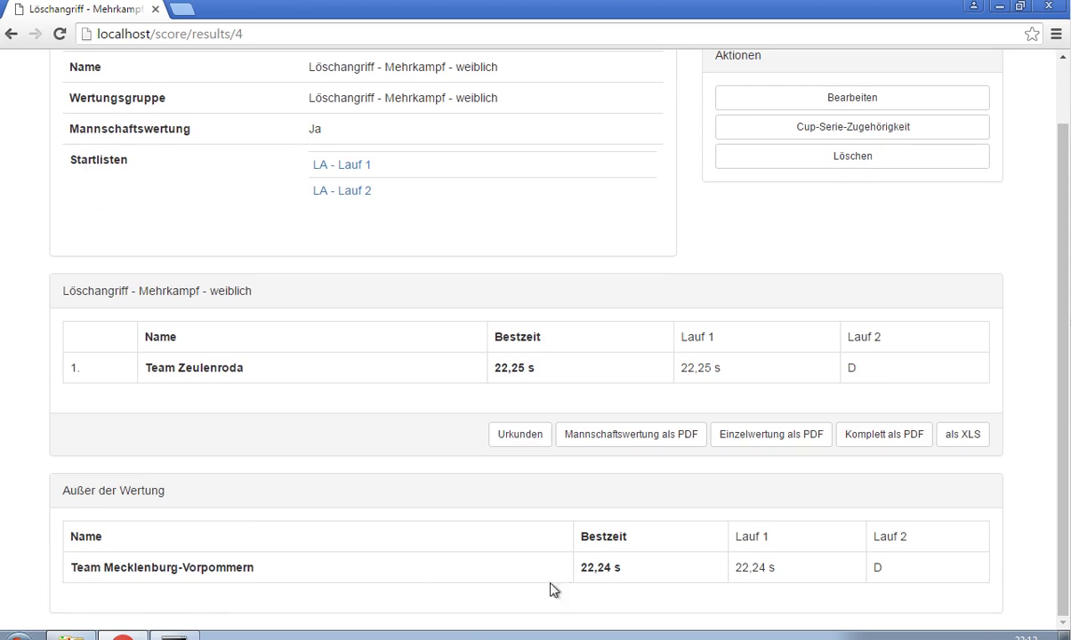
View the complete PDF of the Löschangriff - Mehrkampf - weiblich results and return to the result page
{"action": "left_click", "coordinate": [874, 435]}
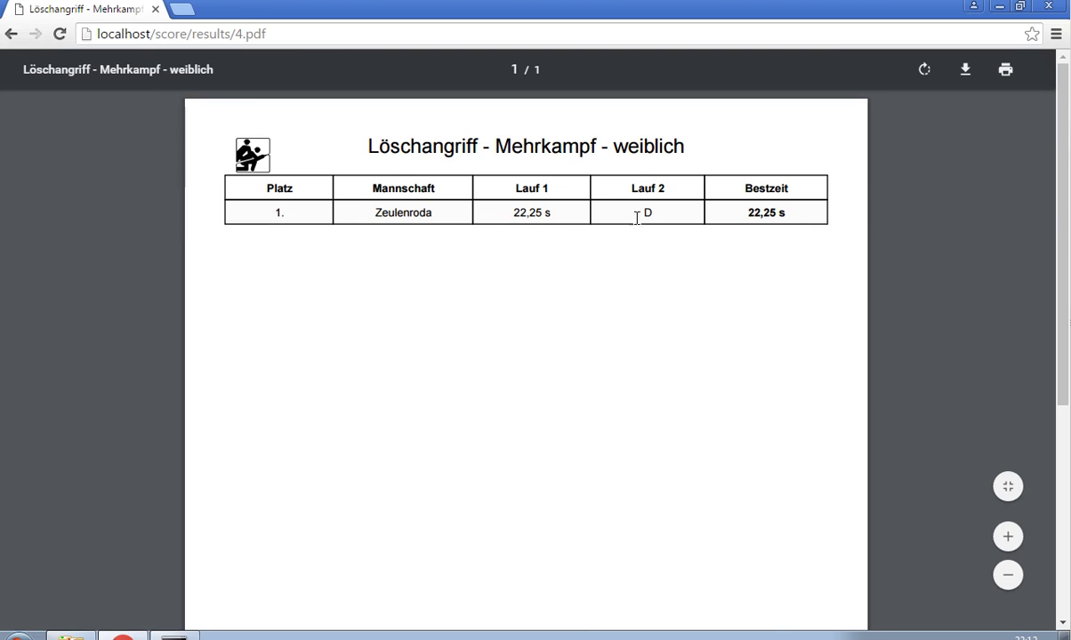
{"action": "left_click", "coordinate": [11, 35]}
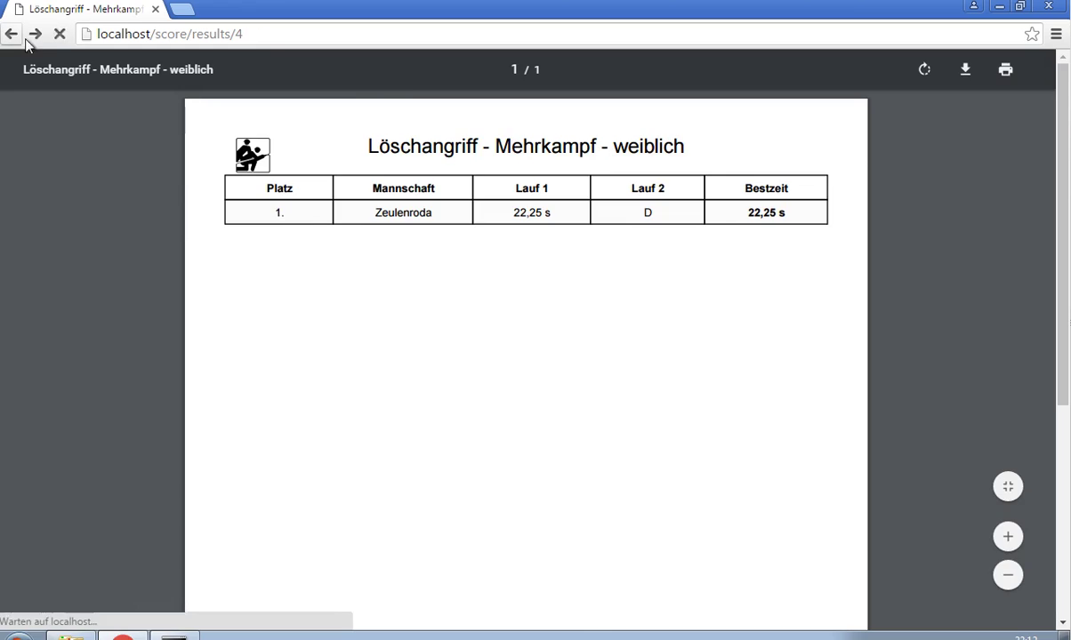
{"action": "scroll", "coordinate": [556, 204], "scroll_direction": "up", "scroll_amount": 1}
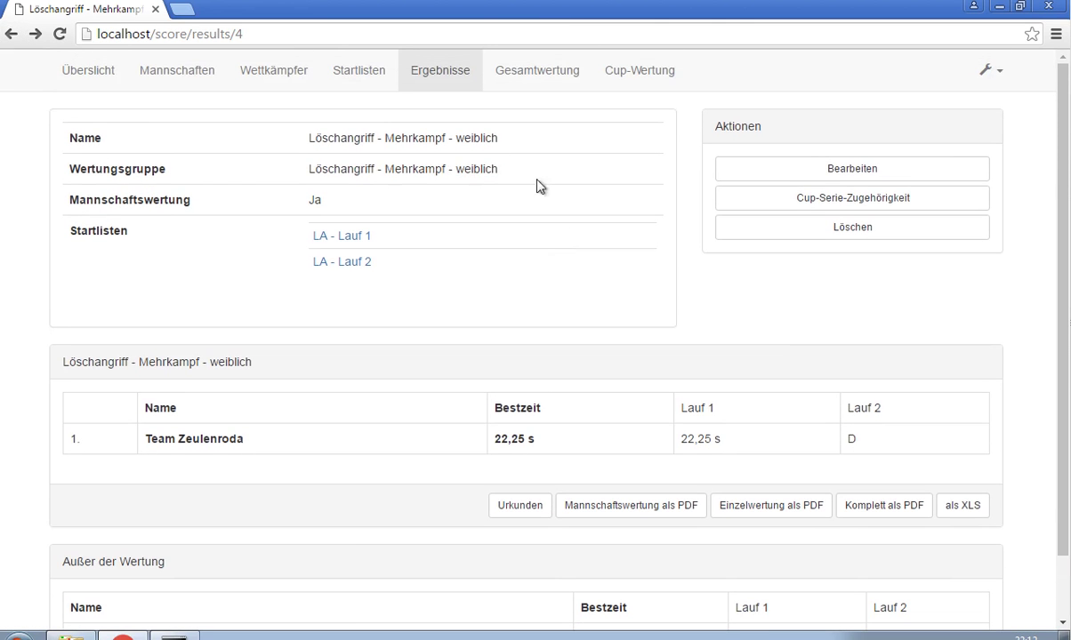
Start a new start list for 100m Hindernisbahn - weiblich and name it 100m Hindernisbahn - weiblich - Lauf 1
{"action": "left_click", "coordinate": [361, 74]}
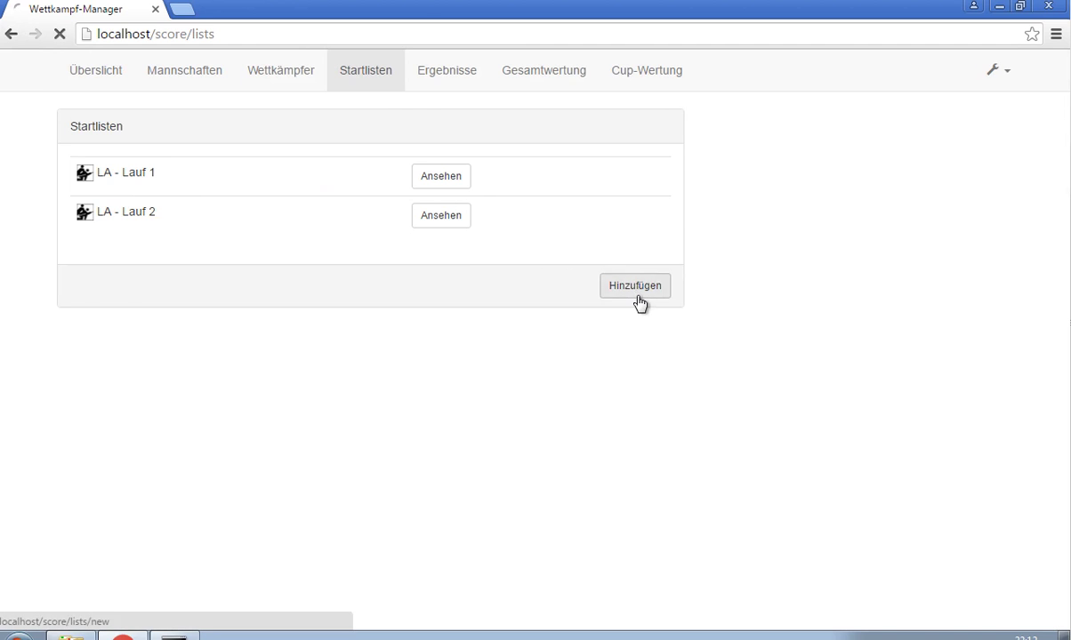
{"action": "left_click", "coordinate": [633, 289]}
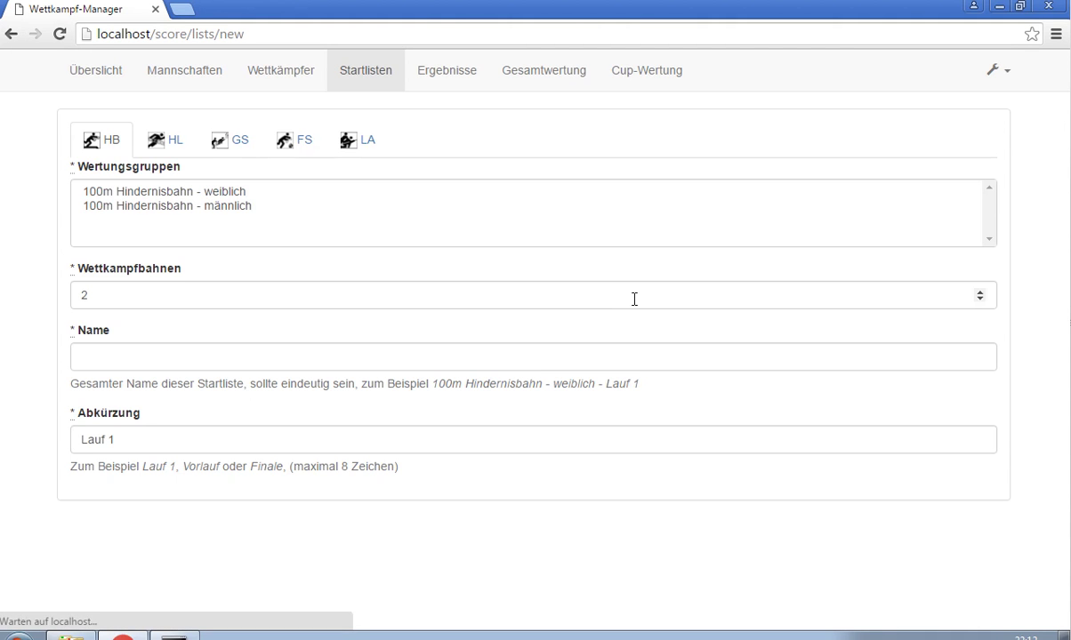
{"action": "left_click", "coordinate": [240, 193]}
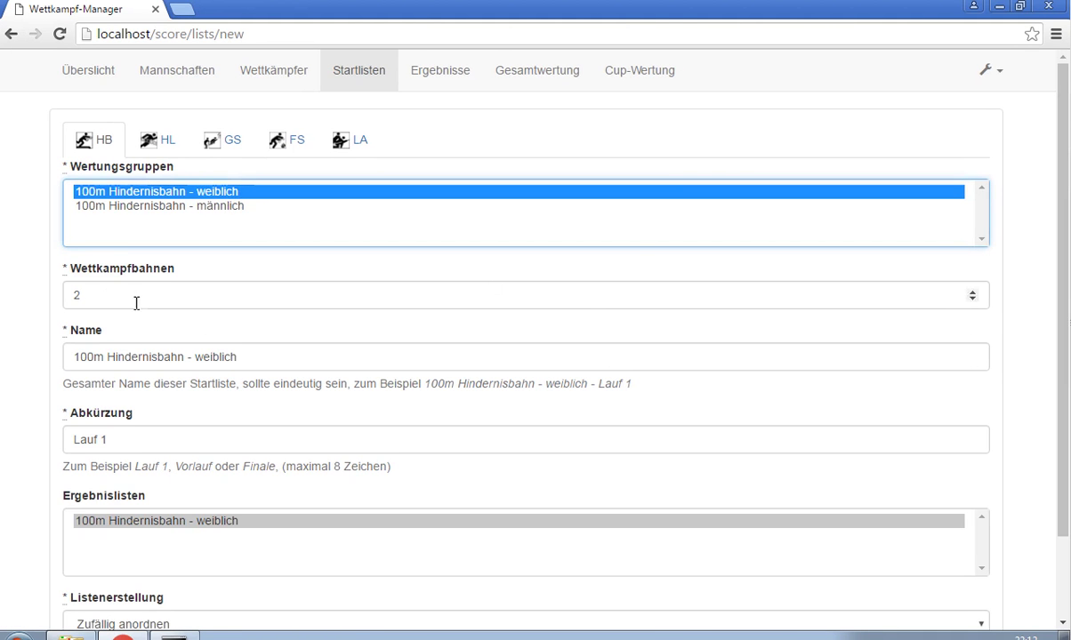
{"action": "left_click", "coordinate": [346, 370]}
{"action": "type", "text": "- Lauf 1"}
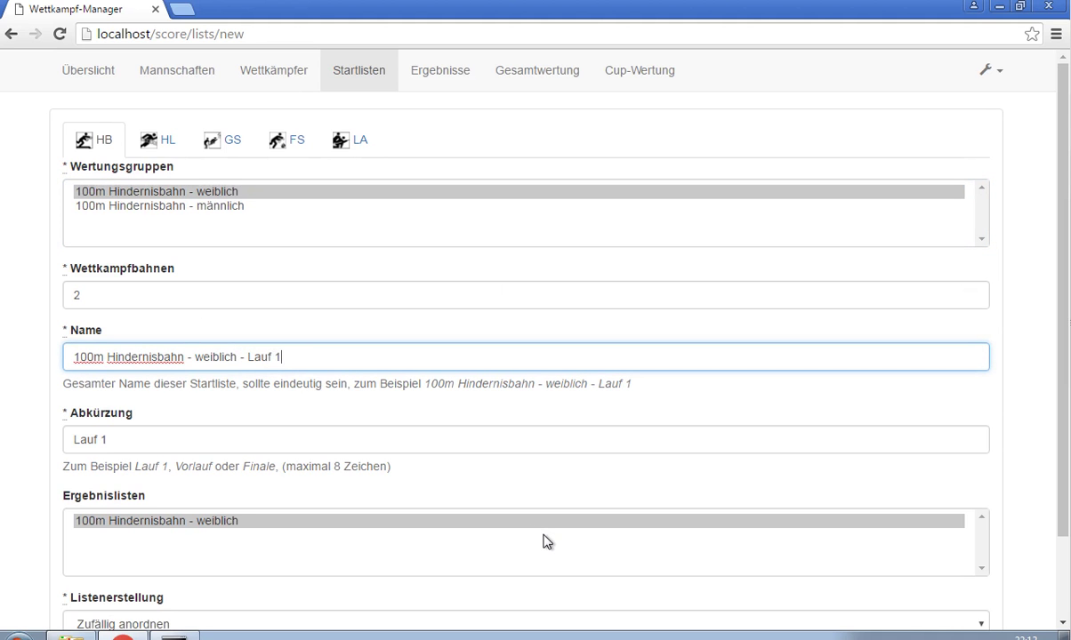
Choose Mannschaftsreihenfolge beachten as the list creation method for the Hindernisbahn start list and save it
{"action": "scroll", "coordinate": [5, 302], "scroll_direction": "down", "scroll_amount": 2}
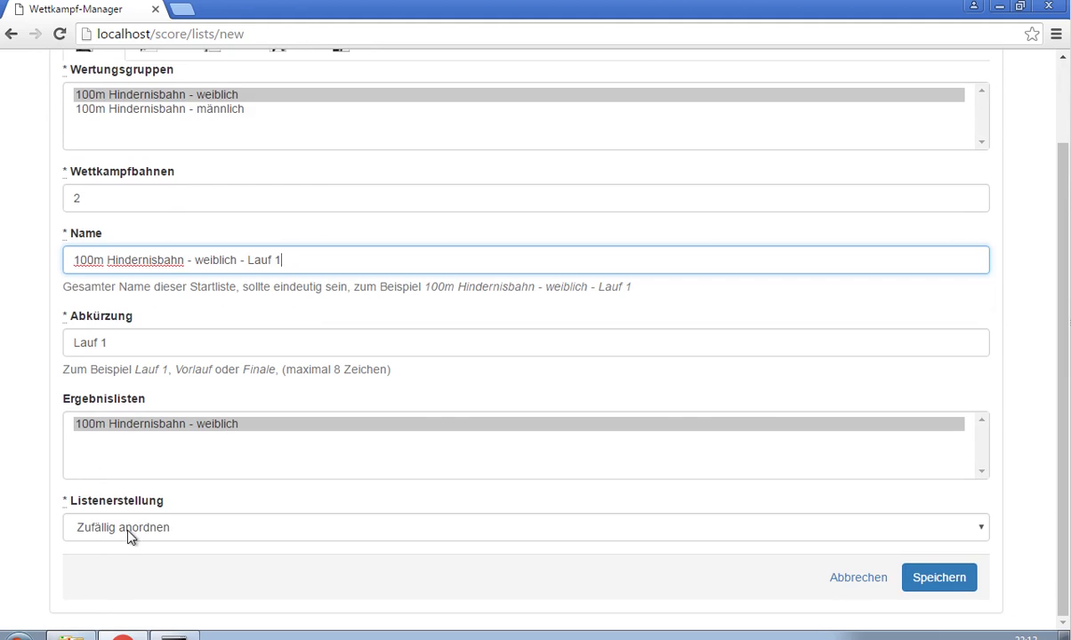
{"action": "left_click", "coordinate": [129, 533]}
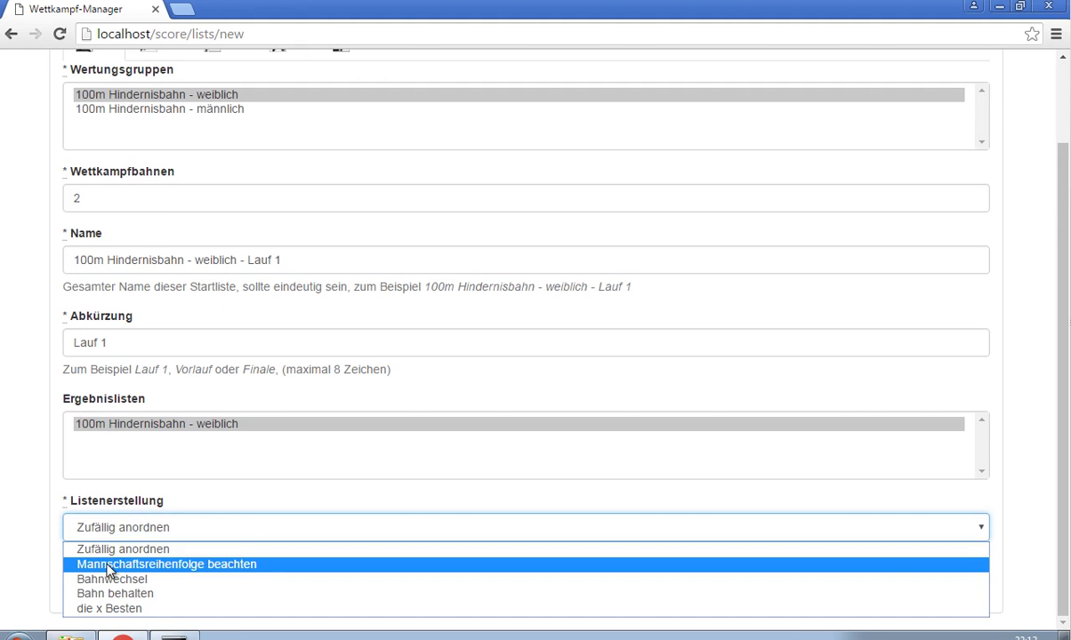
{"action": "left_click", "coordinate": [133, 567]}
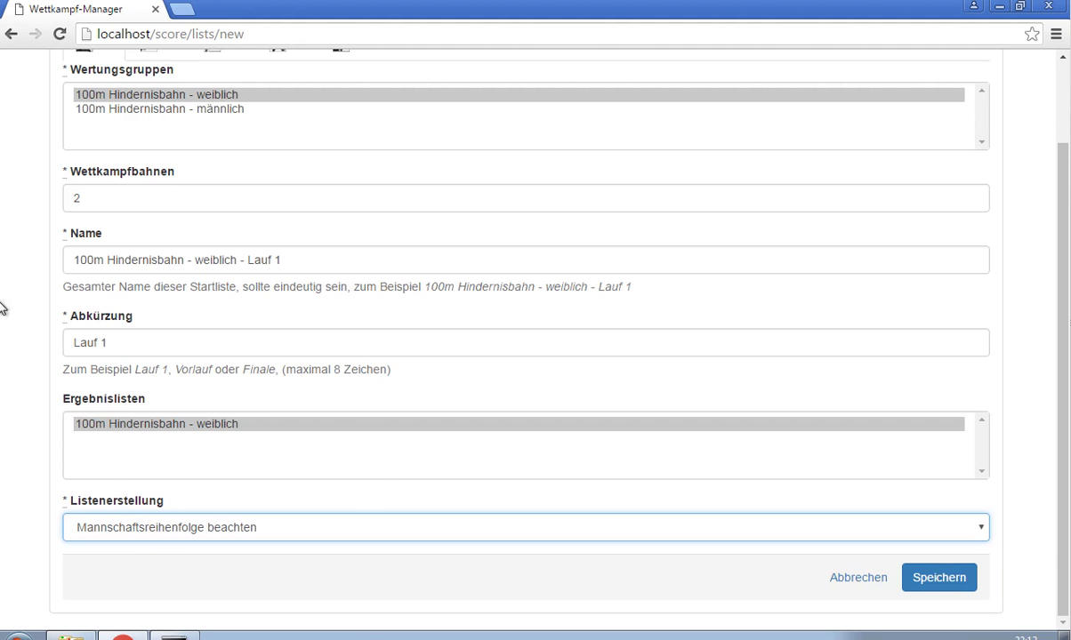
{"action": "left_click", "coordinate": [938, 578]}
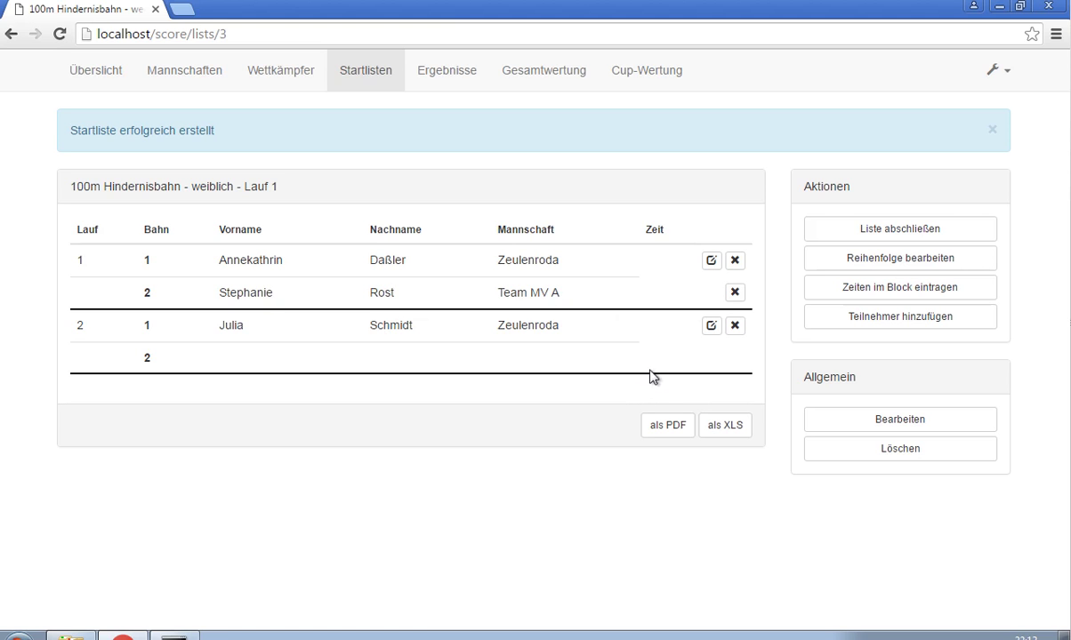
Start a new start list for Hakenleitersteigen - weiblich and name it Hakenleitersteigen - weiblich - Lauf 1
{"action": "left_click", "coordinate": [349, 85]}
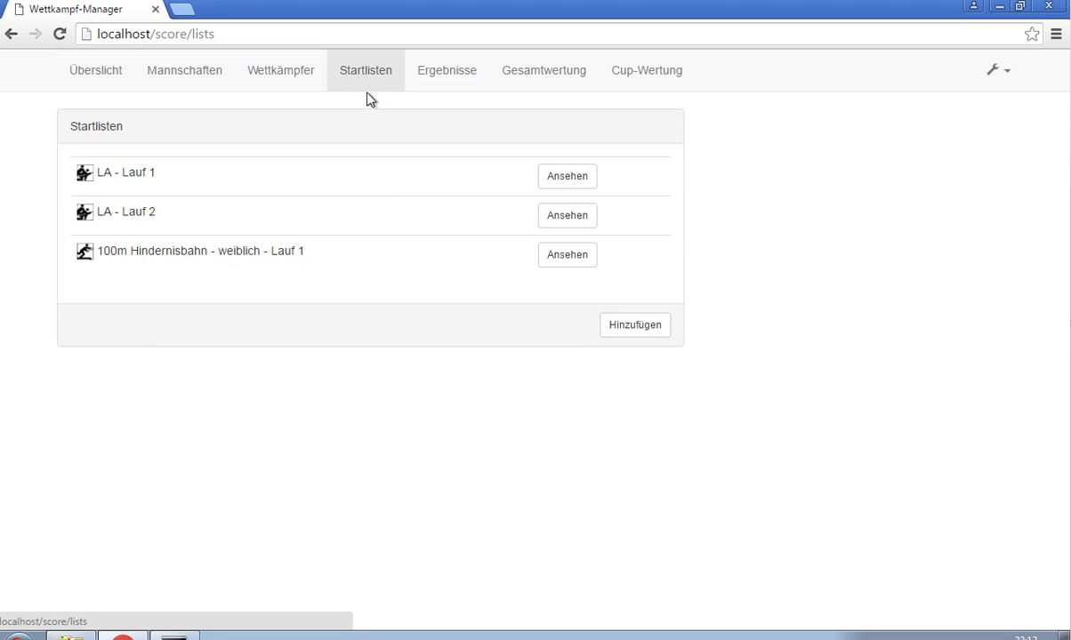
{"action": "left_click", "coordinate": [638, 325]}
{"action": "left_click", "coordinate": [167, 144]}
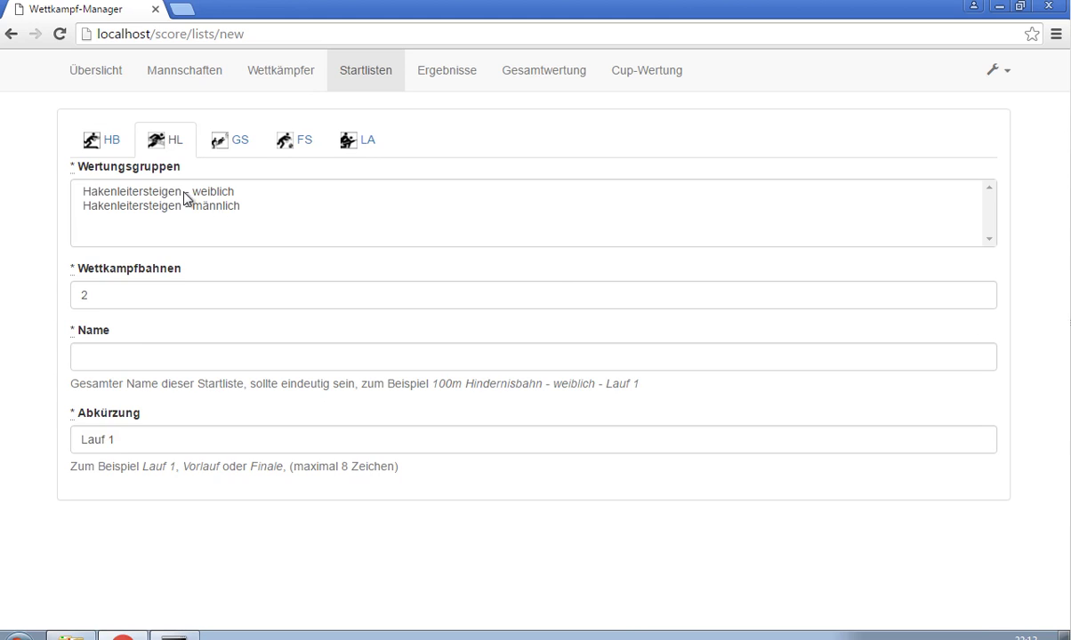
{"action": "left_click", "coordinate": [187, 192]}
{"action": "left_click", "coordinate": [314, 364]}
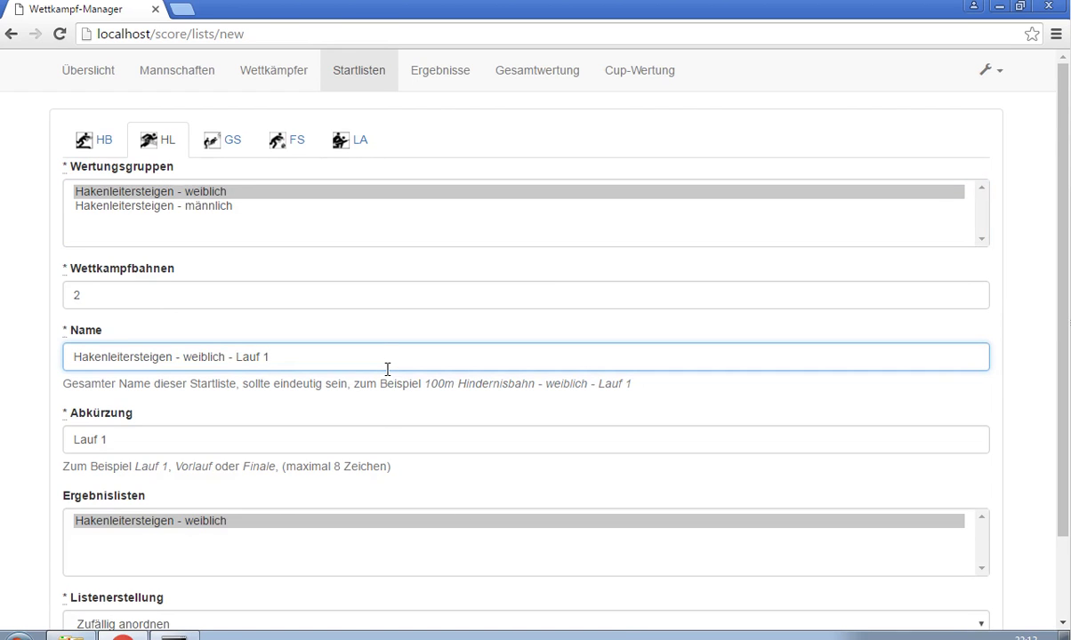
Choose Mannschaftsreihenfolge beachten as the list creation method for the Hakenleitersteigen start list and save it
{"action": "scroll", "coordinate": [387, 368], "scroll_direction": "down", "scroll_amount": 2}
{"action": "scroll", "coordinate": [181, 455], "scroll_direction": "down", "scroll_amount": 1}
{"action": "left_click", "coordinate": [142, 532]}
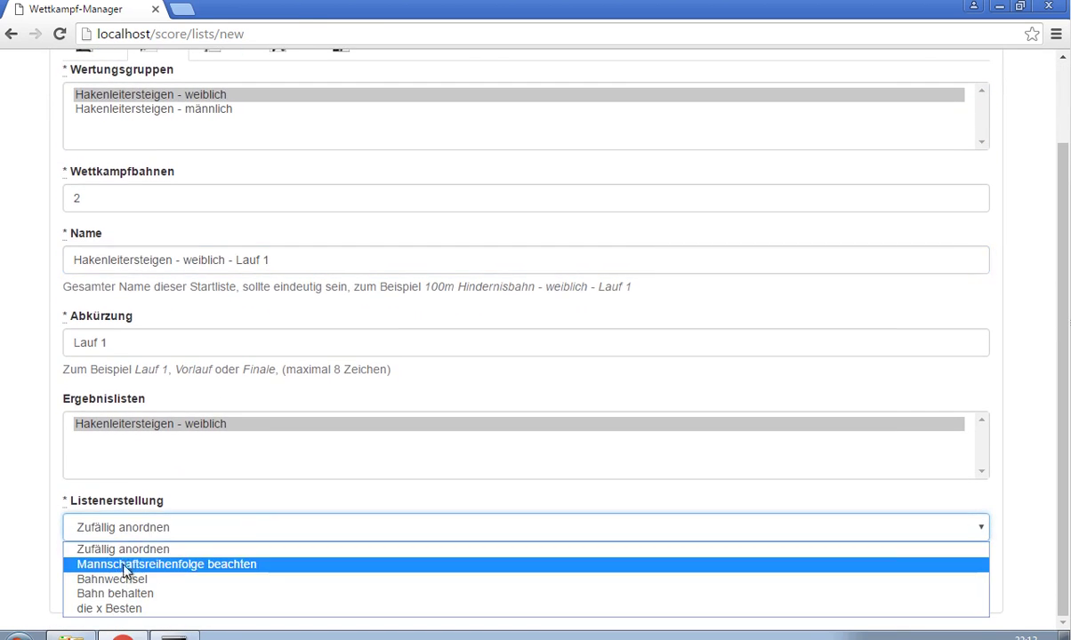
{"action": "left_click", "coordinate": [150, 563]}
{"action": "left_click", "coordinate": [927, 585]}
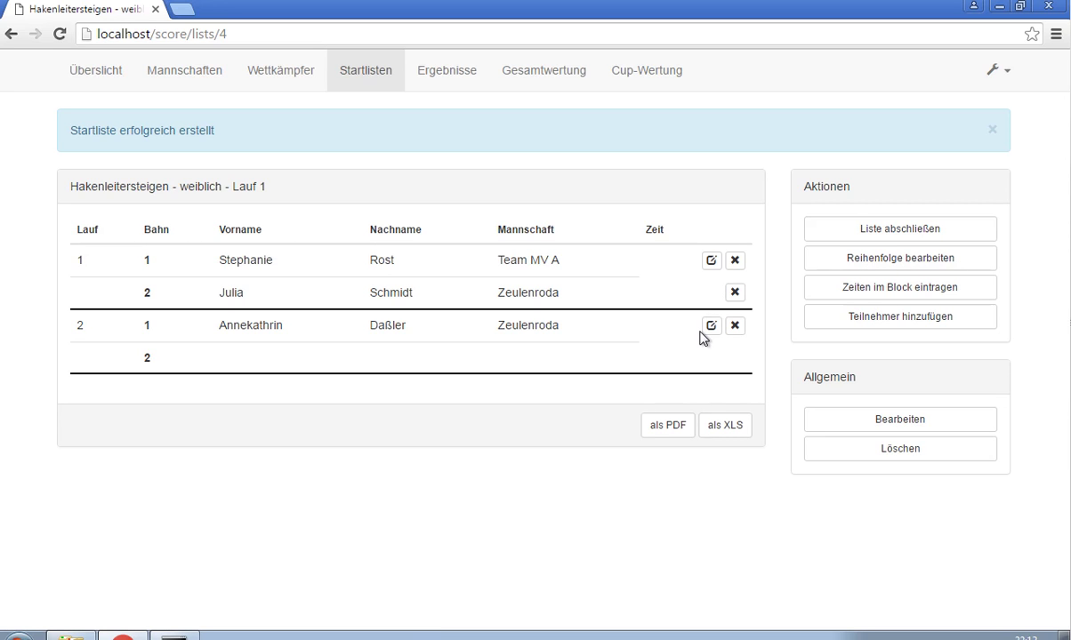
Open the general settings of the Hakenleitersteigen - weiblich - Lauf 1 start list for editing
{"action": "left_click", "coordinate": [892, 411]}
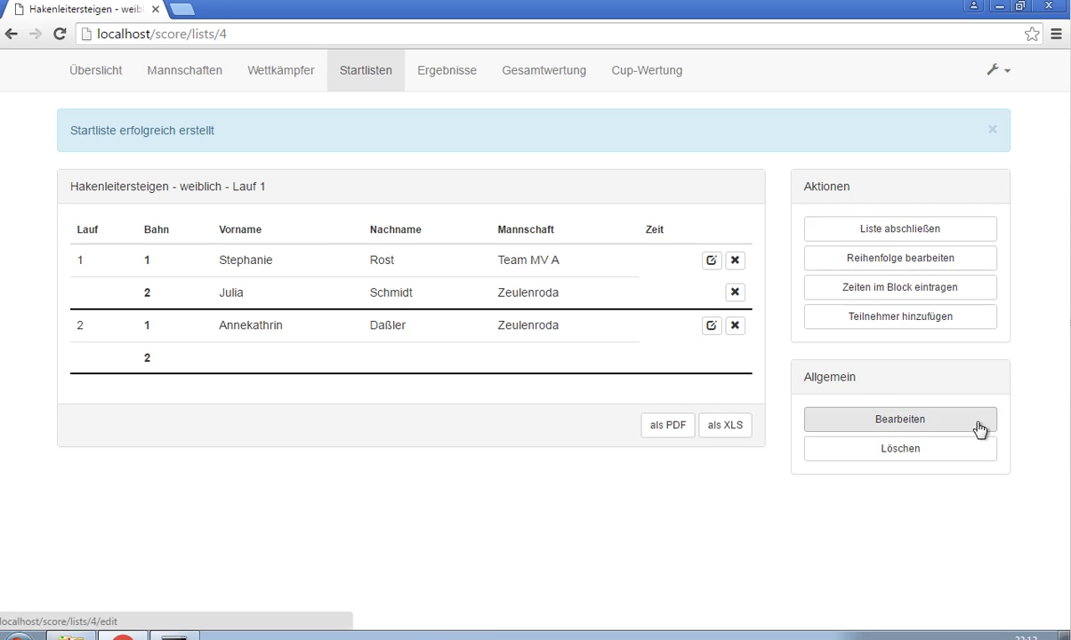